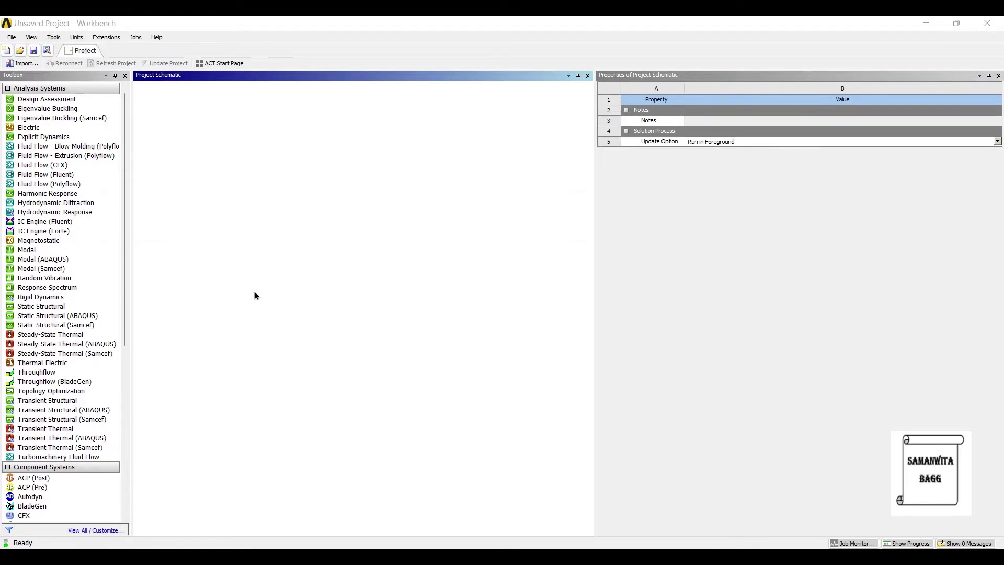
Add a Static Structural analysis system to the project and open its geometry in DesignModeler.
{"action": "double_click", "coordinate": [33, 253]}
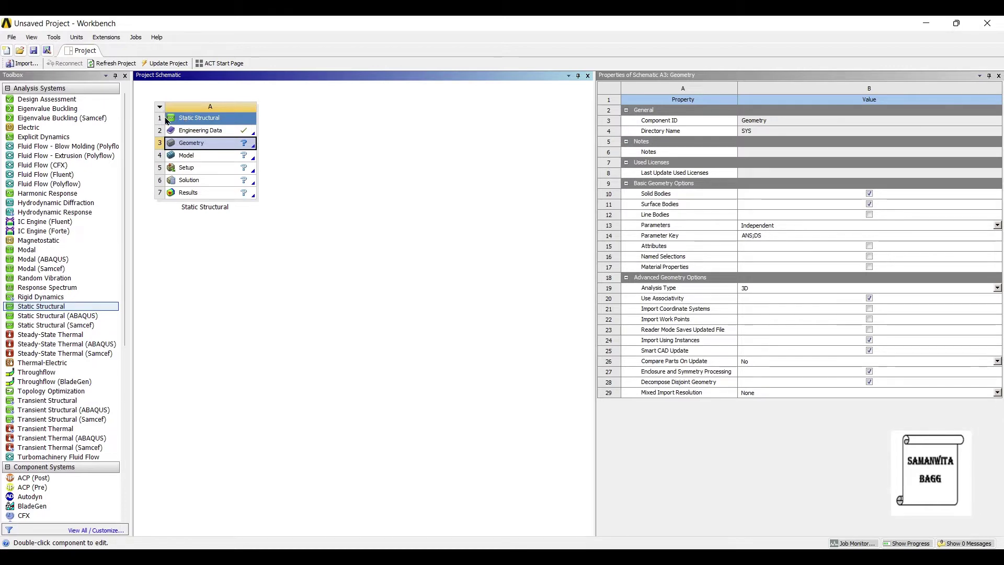
{"action": "right_click", "coordinate": [205, 142]}
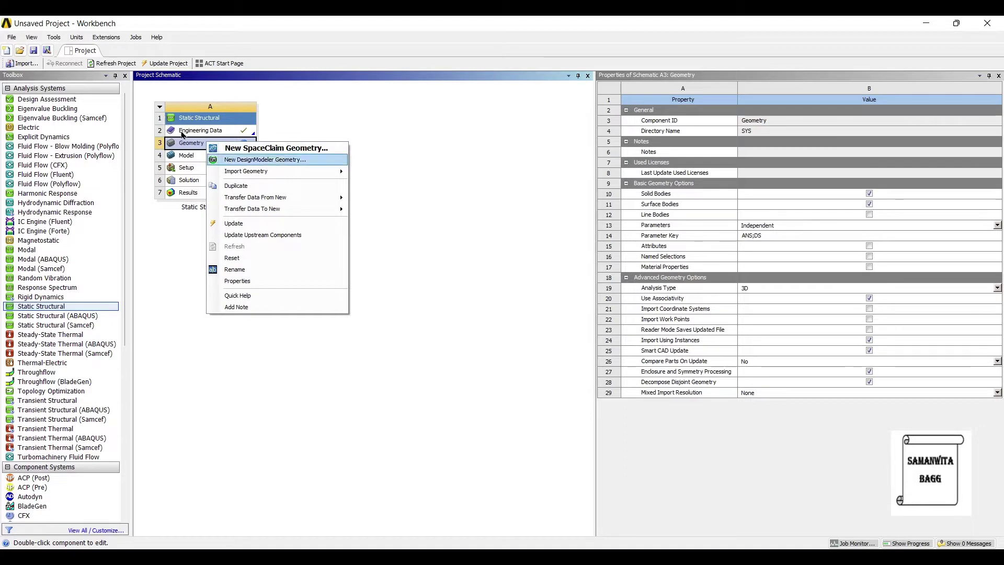
{"action": "left_click", "coordinate": [264, 159]}
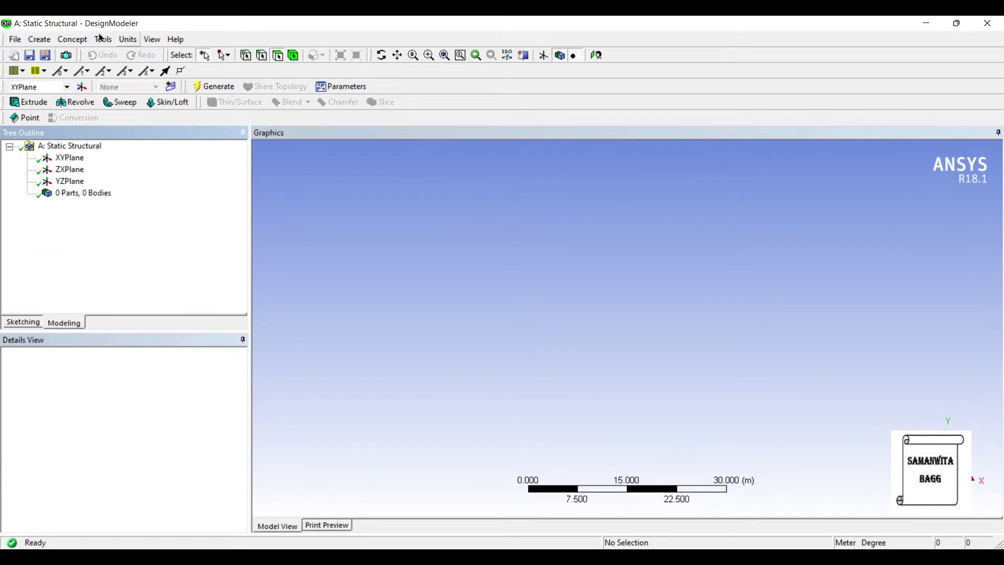
Set the modelling units to millimetres and start sketching on the XY plane, viewed face-on.
{"action": "left_click", "coordinate": [128, 40]}
{"action": "left_click", "coordinate": [139, 80]}
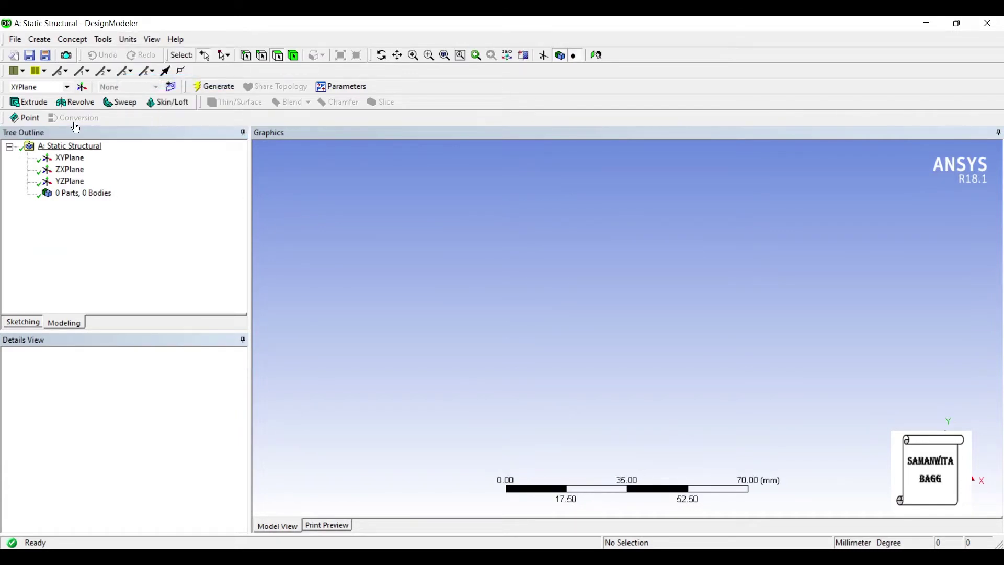
{"action": "left_click", "coordinate": [58, 158]}
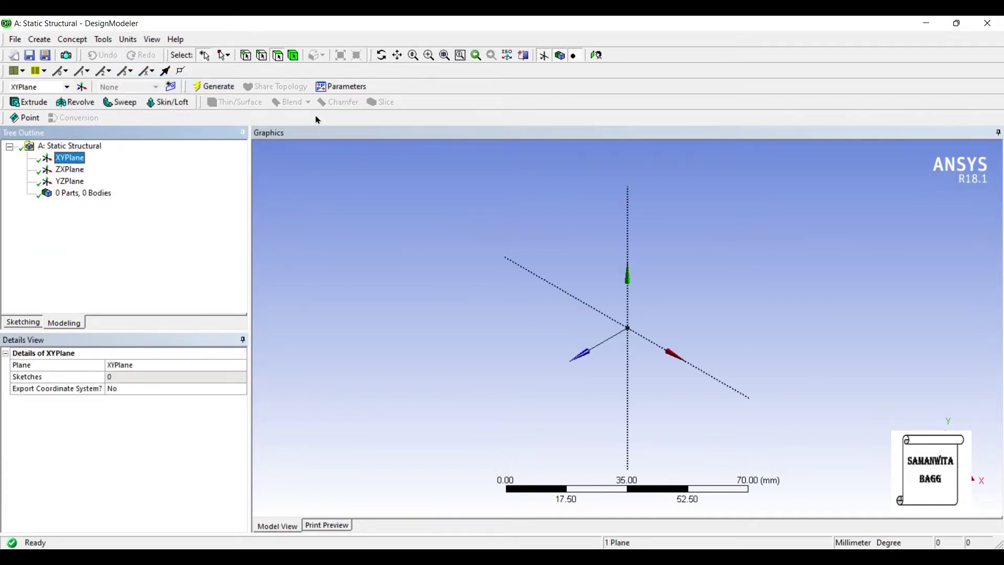
{"action": "left_click", "coordinate": [478, 53]}
{"action": "left_click", "coordinate": [23, 321]}
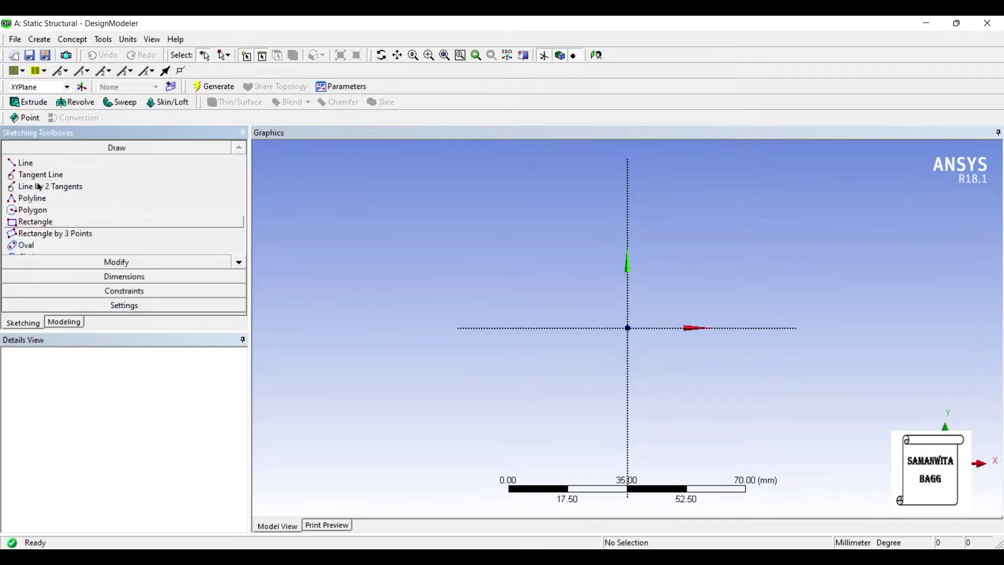
Sketch a wide rectangle about 12 mm tall above the origin and a narrower one overlapping it and reaching down to the X axis.
{"action": "left_click", "coordinate": [32, 221]}
{"action": "left_click", "coordinate": [527, 204]}
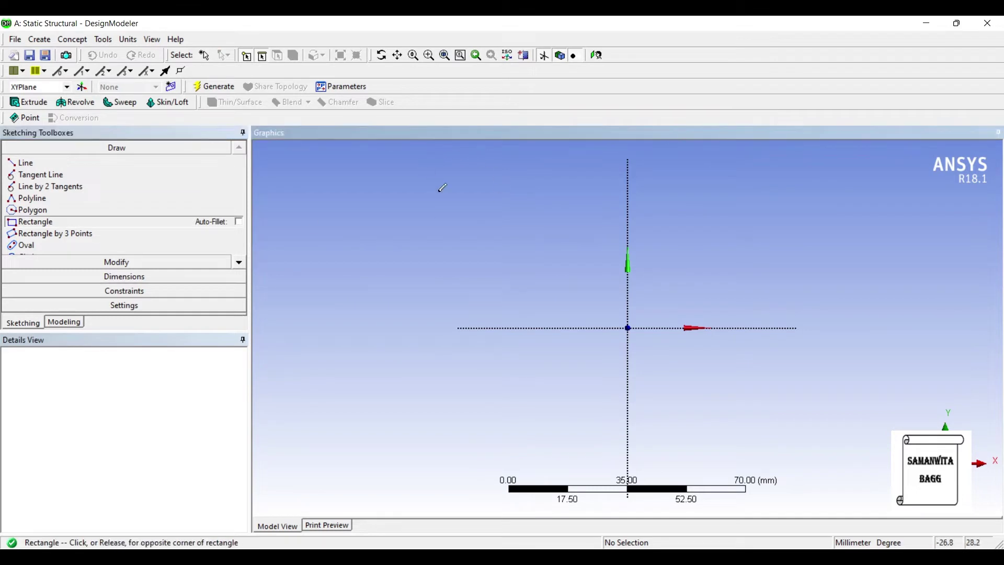
{"action": "left_click", "coordinate": [758, 245]}
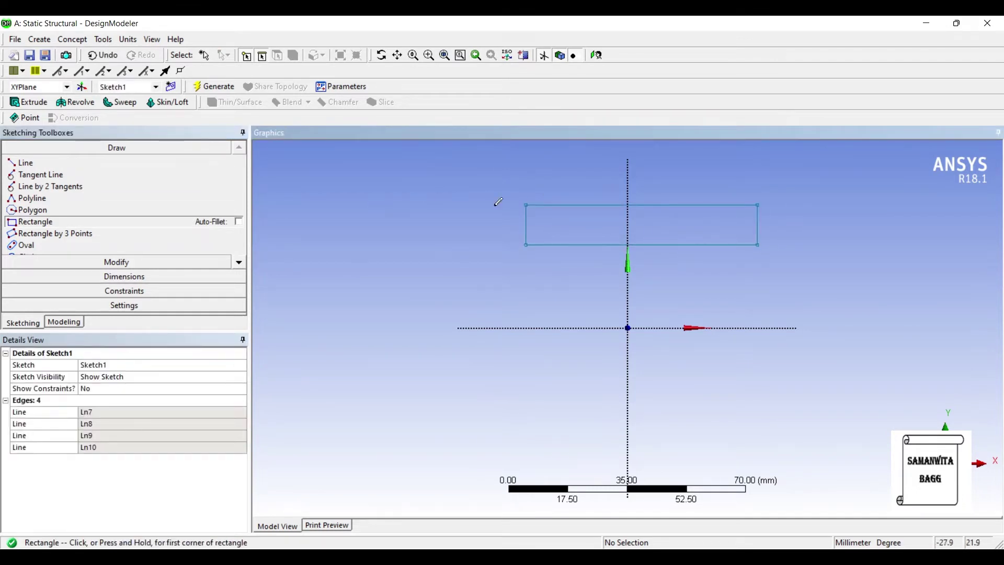
{"action": "left_click", "coordinate": [569, 229]}
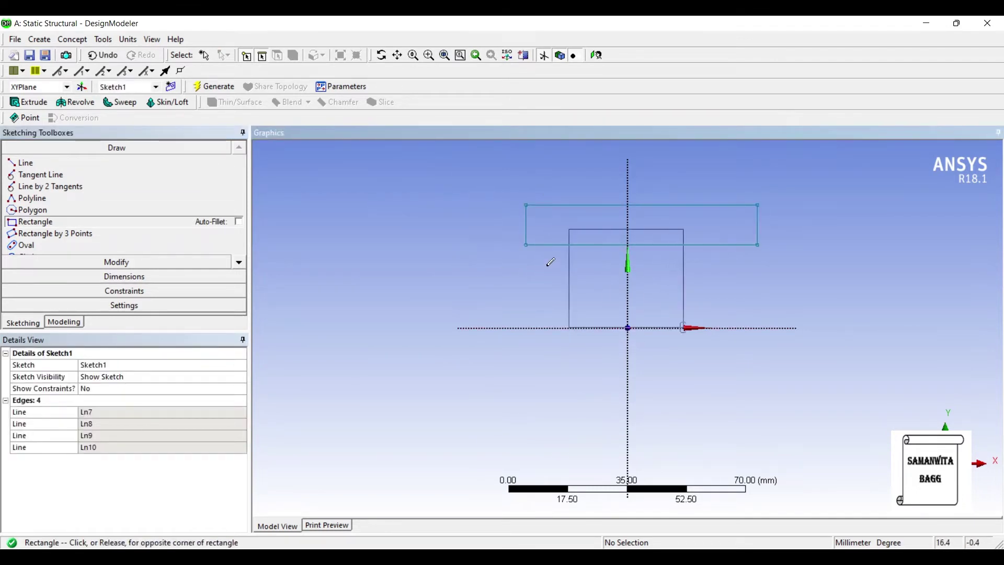
{"action": "left_click", "coordinate": [684, 328]}
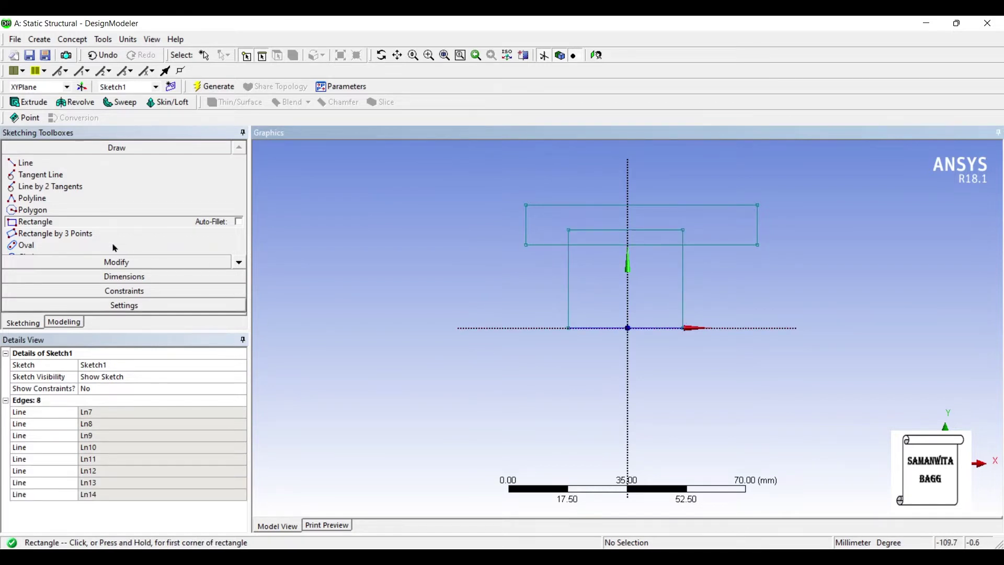
Trim the overlapping segments of the two rectangles to leave a single closed T-shaped outline.
{"action": "left_click", "coordinate": [102, 218]}
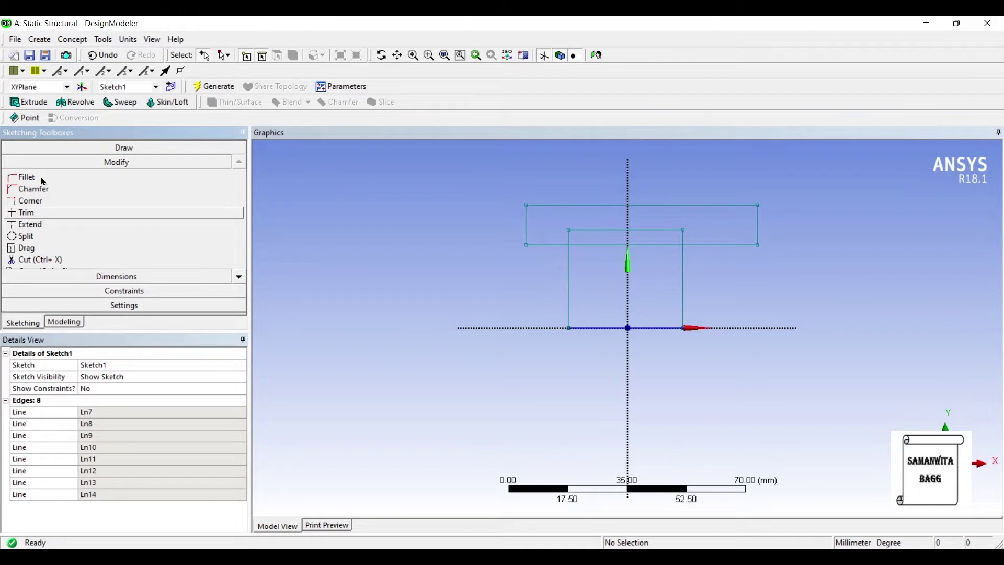
{"action": "left_click", "coordinate": [31, 213]}
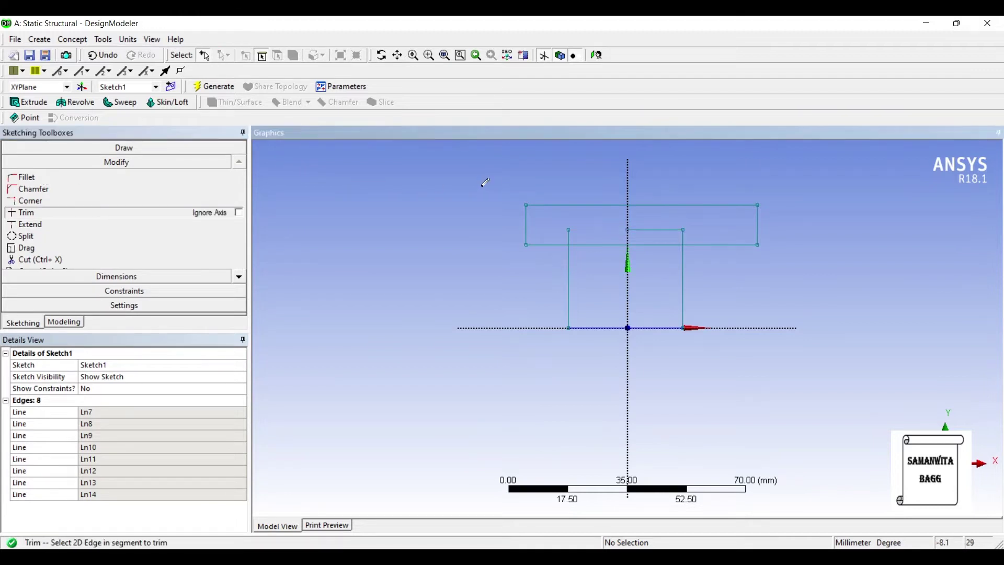
{"action": "left_click", "coordinate": [641, 230]}
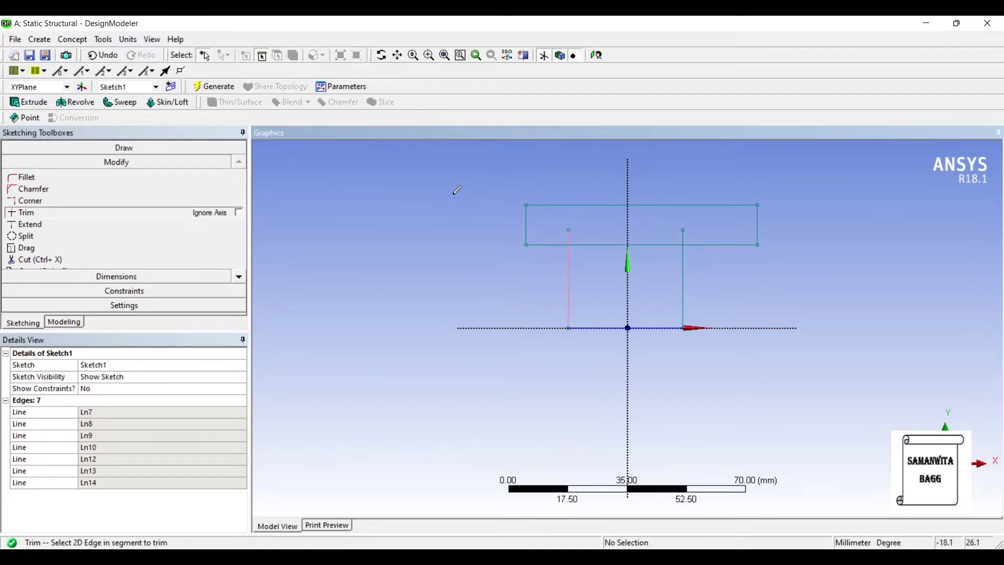
{"action": "left_click", "coordinate": [567, 239]}
{"action": "left_click", "coordinate": [586, 244]}
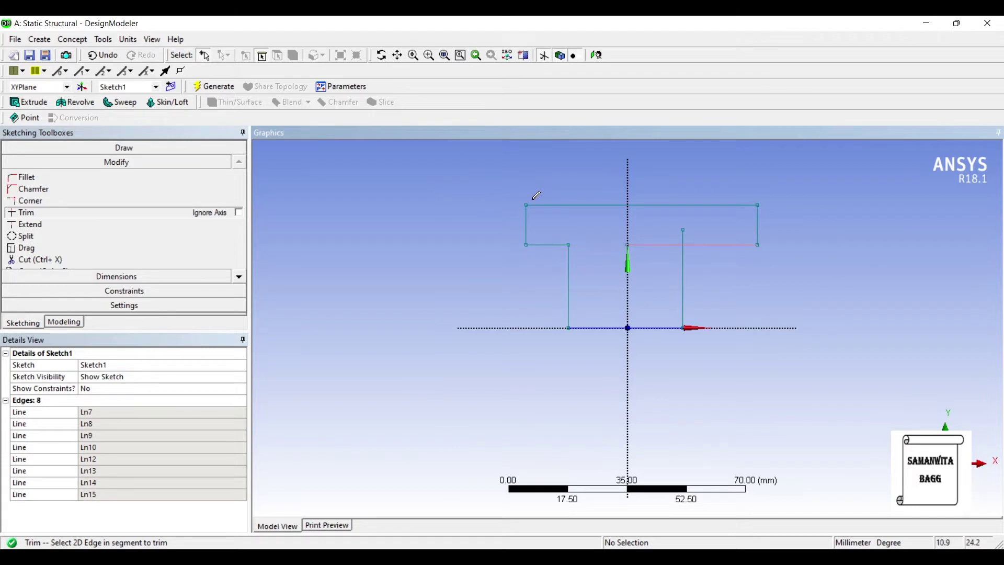
{"action": "left_click", "coordinate": [665, 245]}
{"action": "left_click", "coordinate": [683, 238]}
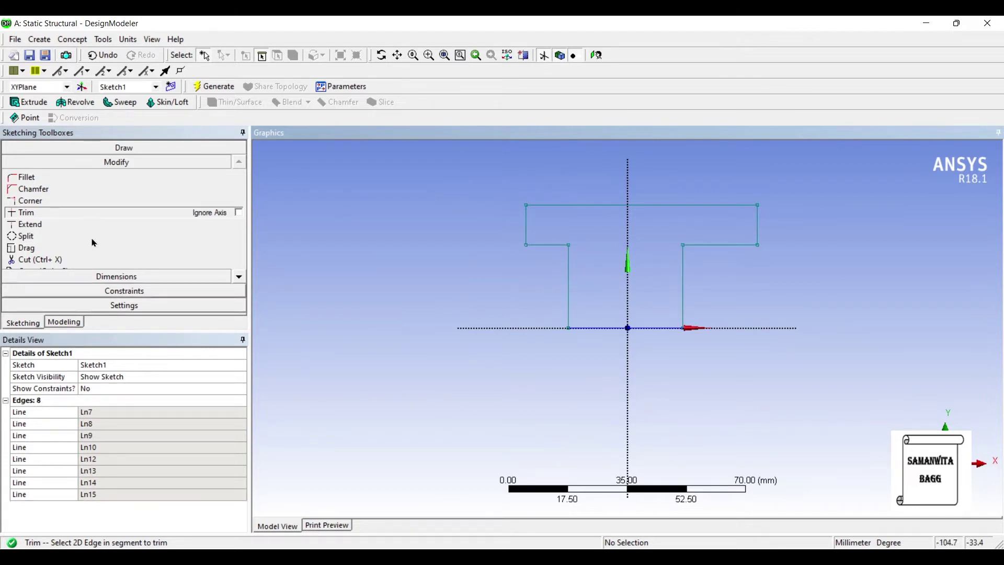
Make the T's two web sides and its two flange ends symmetric about the vertical axis.
{"action": "left_click", "coordinate": [105, 291]}
{"action": "left_click", "coordinate": [105, 289]}
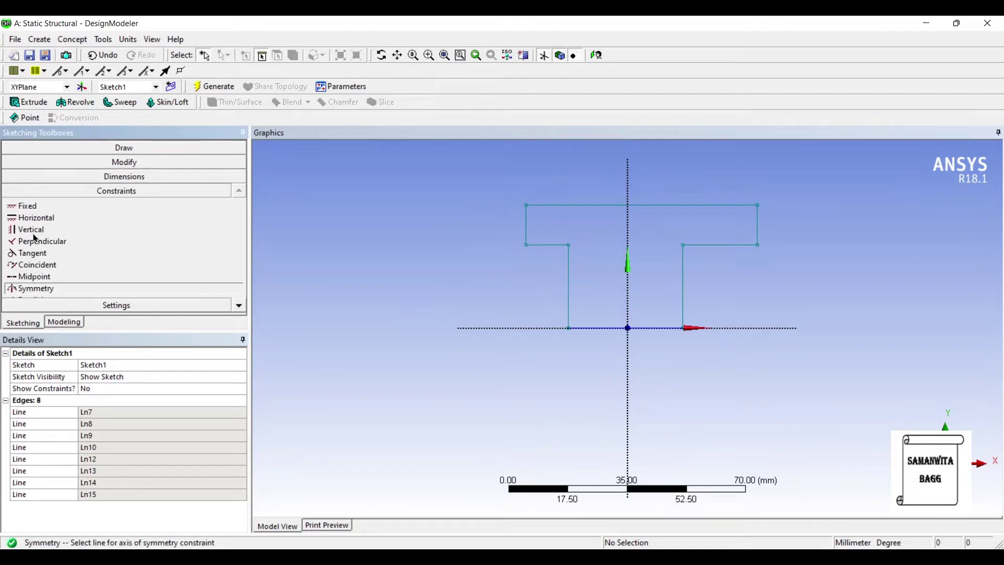
{"action": "left_click", "coordinate": [626, 230]}
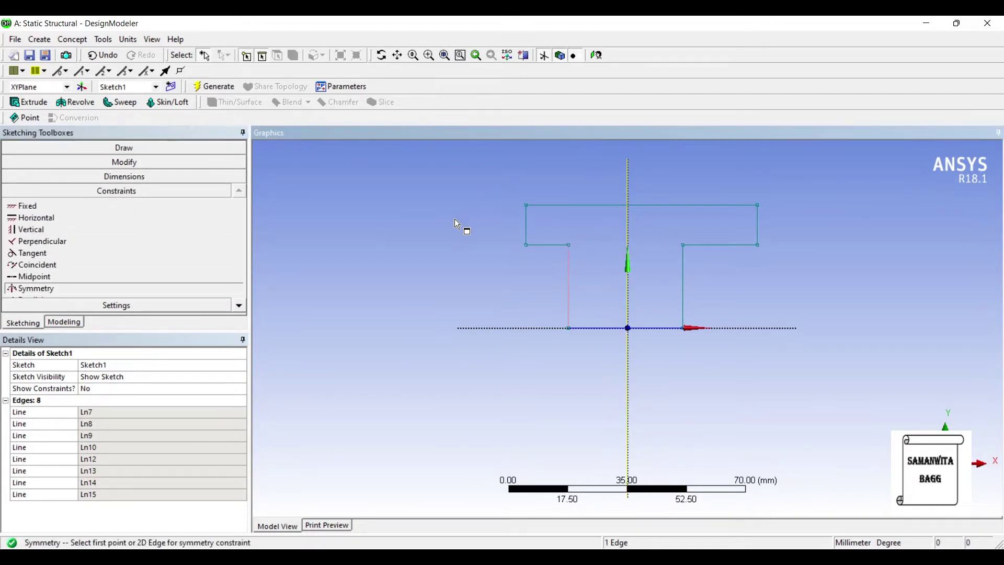
{"action": "left_click", "coordinate": [568, 275]}
{"action": "left_click", "coordinate": [56, 277]}
{"action": "left_click", "coordinate": [57, 288]}
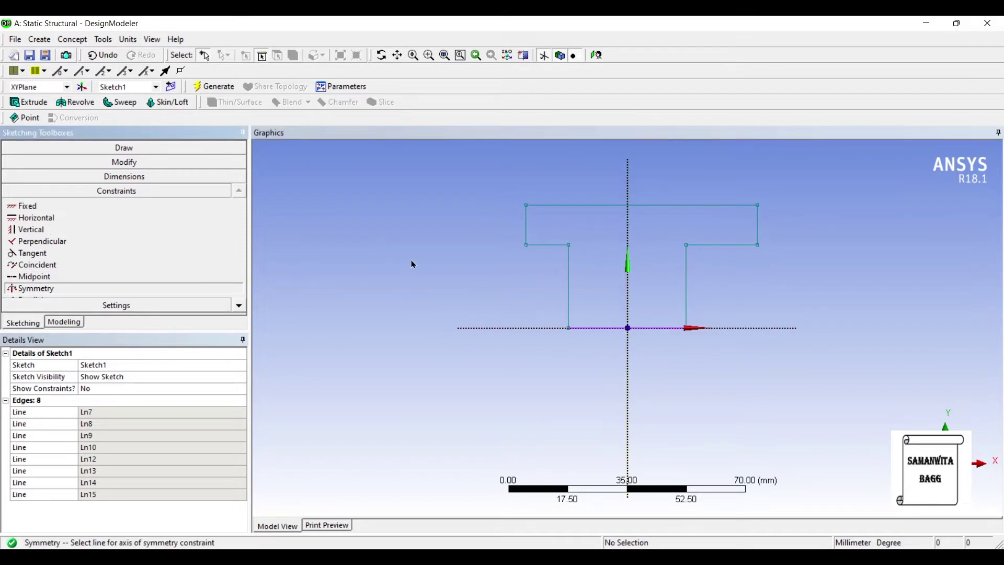
{"action": "left_click", "coordinate": [627, 236]}
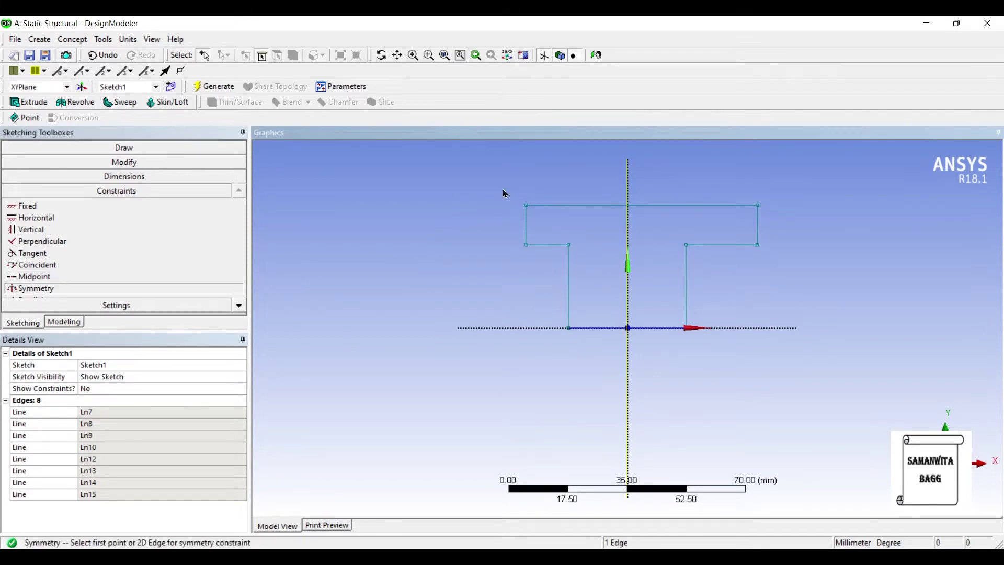
{"action": "left_click", "coordinate": [526, 231]}
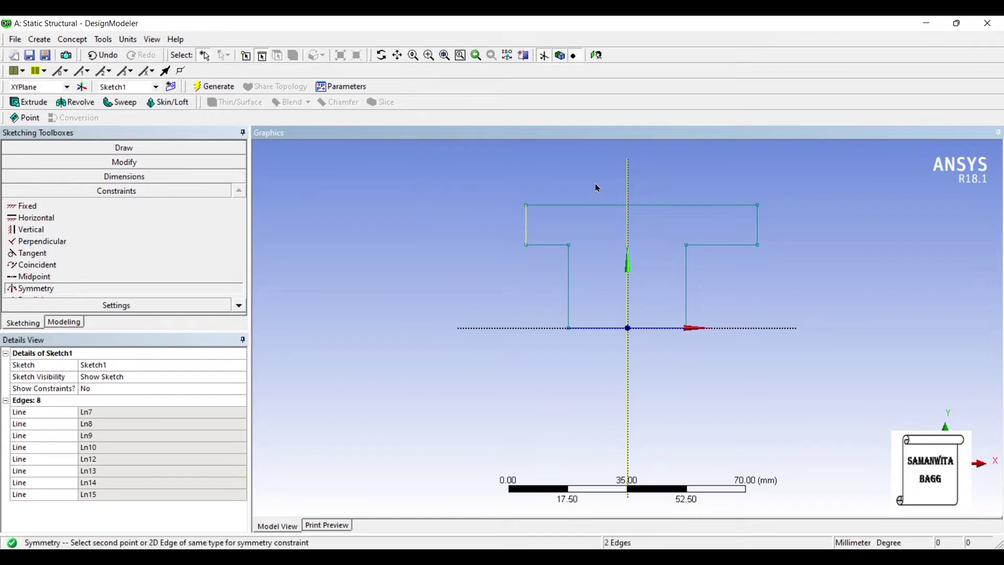
{"action": "left_click", "coordinate": [757, 230]}
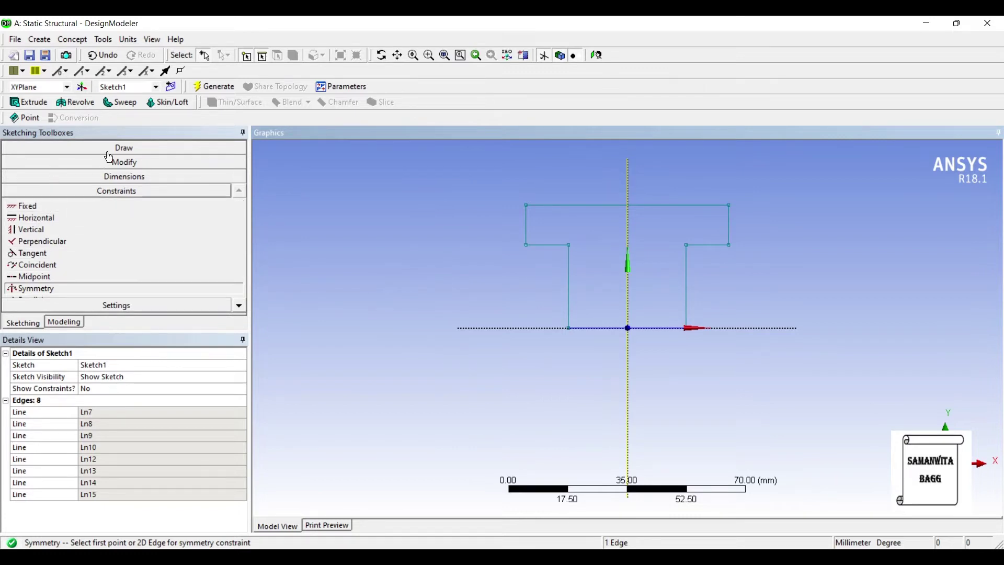
Dimension the T-profile's flange thickness, flange overhang, web height and overall flange width.
{"action": "left_click", "coordinate": [110, 176]}
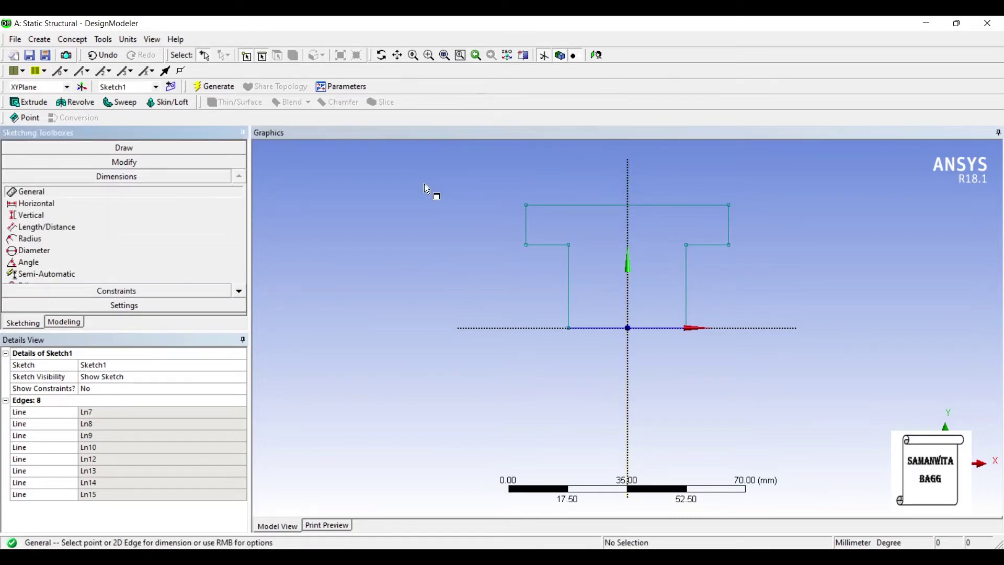
{"action": "left_click", "coordinate": [526, 225]}
{"action": "left_click", "coordinate": [500, 223]}
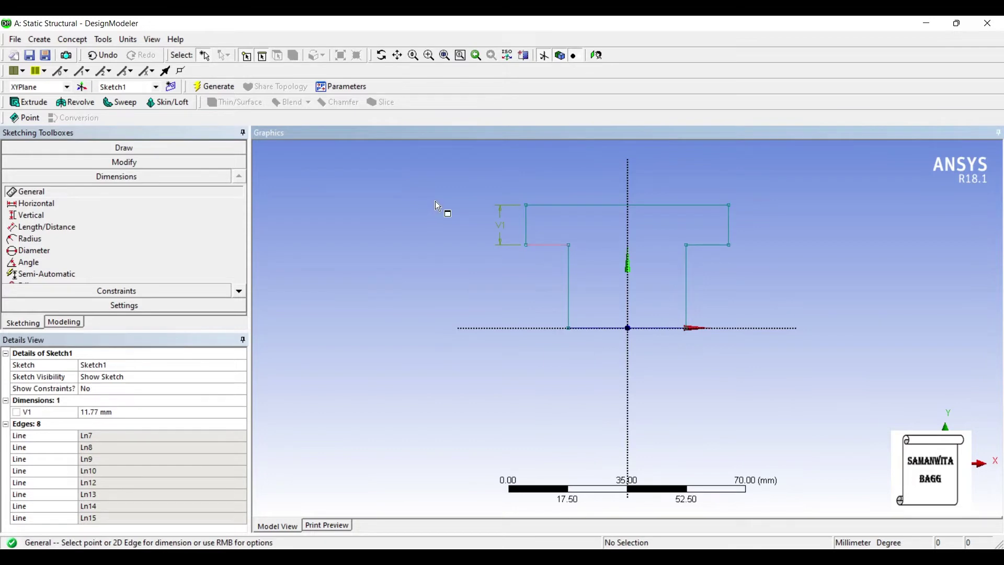
{"action": "left_click", "coordinate": [545, 245]}
{"action": "left_click", "coordinate": [555, 238]}
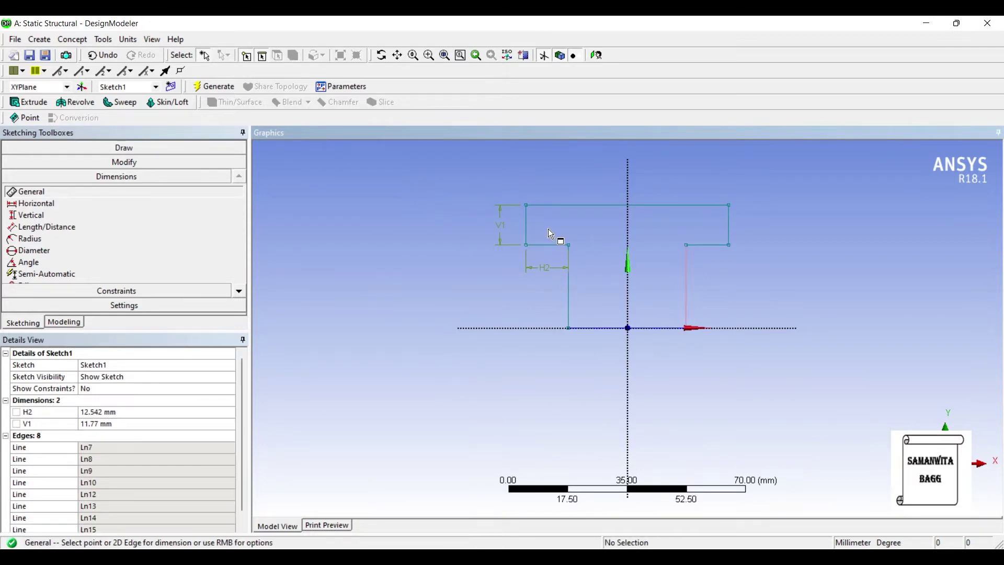
{"action": "left_click", "coordinate": [686, 287]}
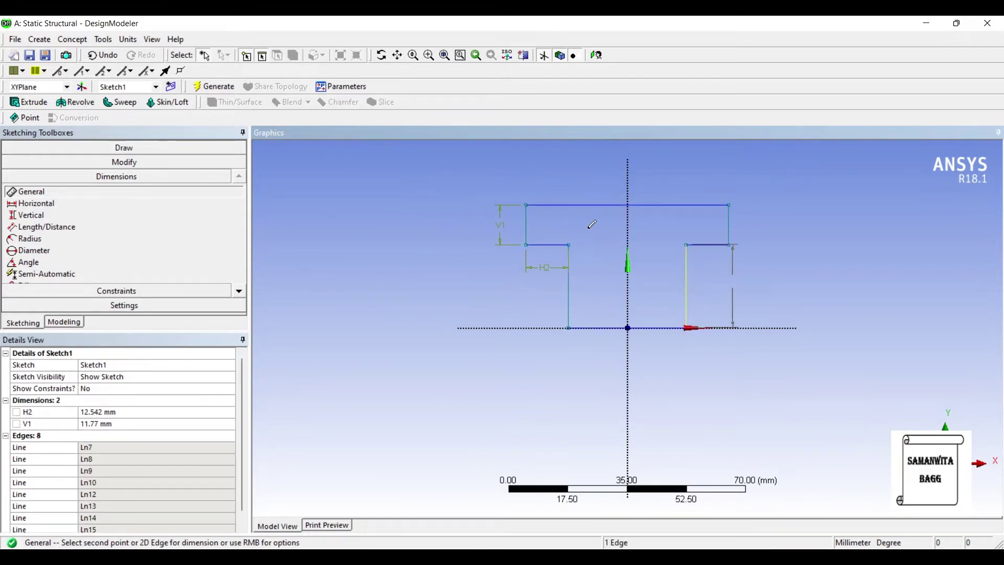
{"action": "left_click", "coordinate": [768, 284]}
{"action": "left_click", "coordinate": [575, 205]}
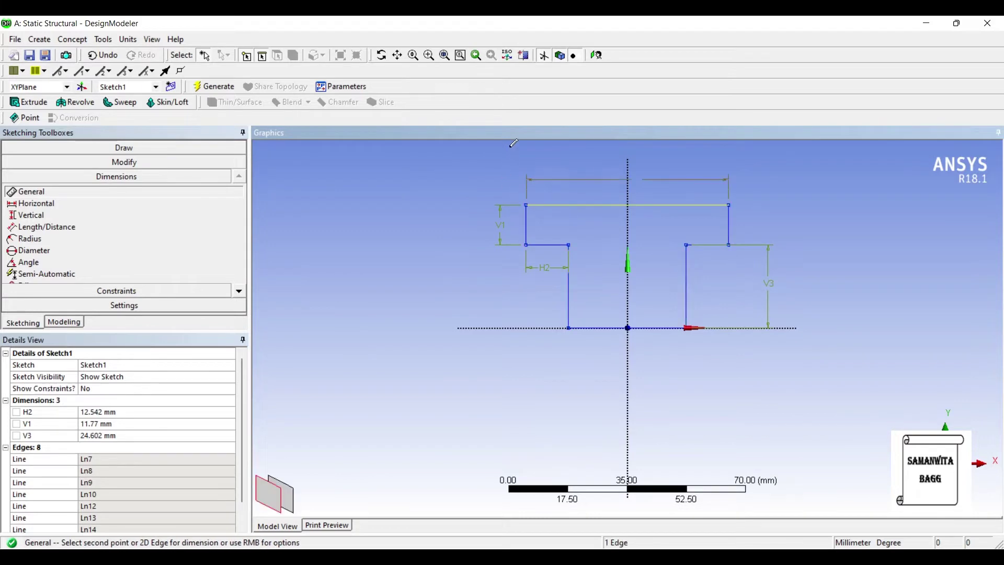
{"action": "left_click", "coordinate": [633, 180]}
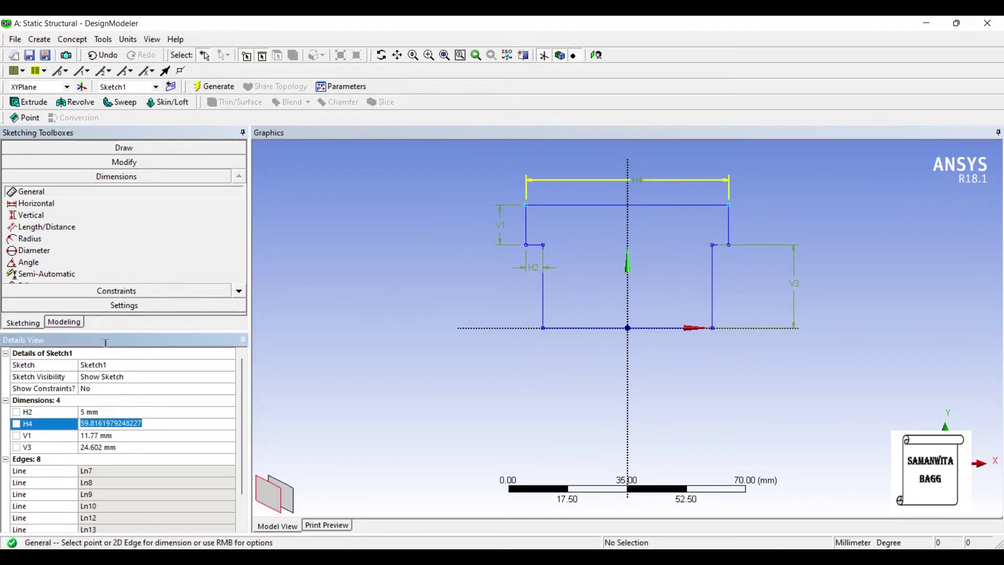
Set the overall flange width (H4) to 85 mm and the flange thickness (V1) to 15 mm.
{"action": "type", "text": "8"}
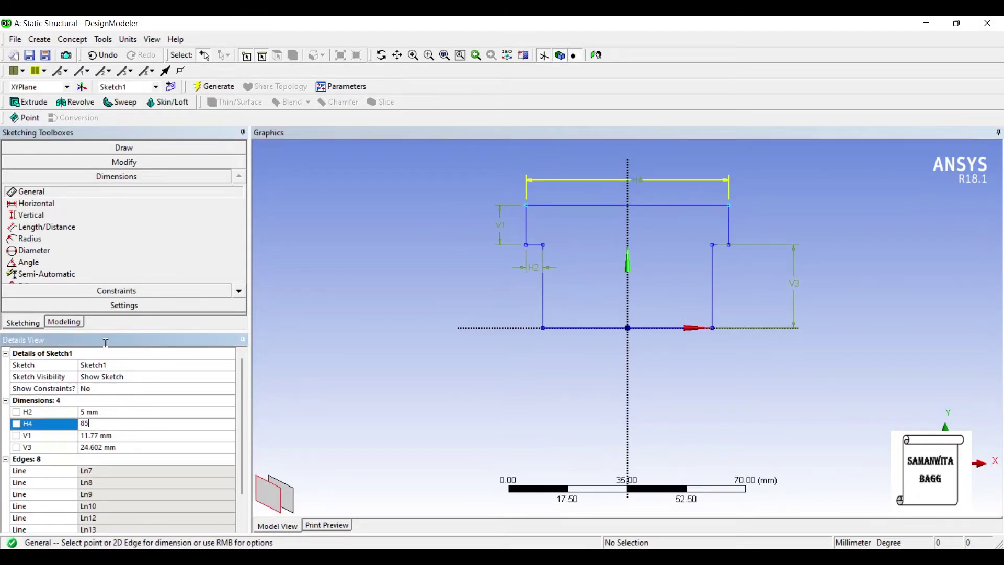
{"action": "type", "text": "5"}
{"action": "key", "text": "Return"}
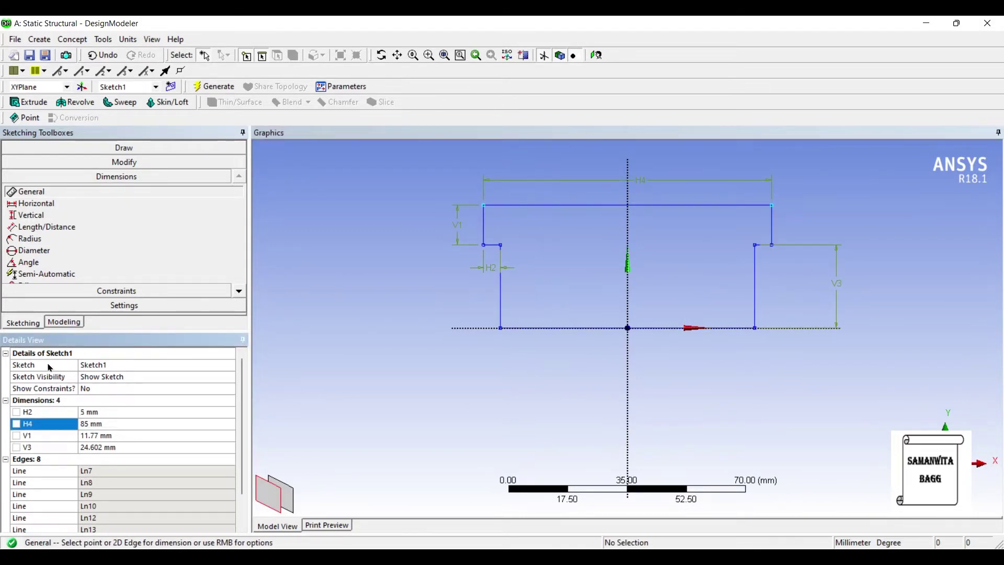
{"action": "key", "text": "Down"}
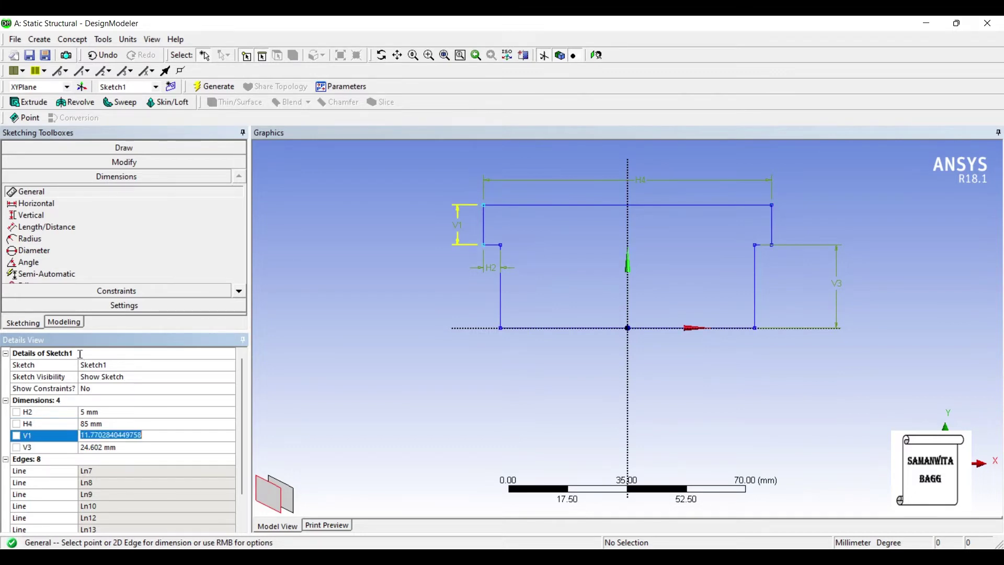
{"action": "type", "text": "15"}
{"action": "key", "text": "Return"}
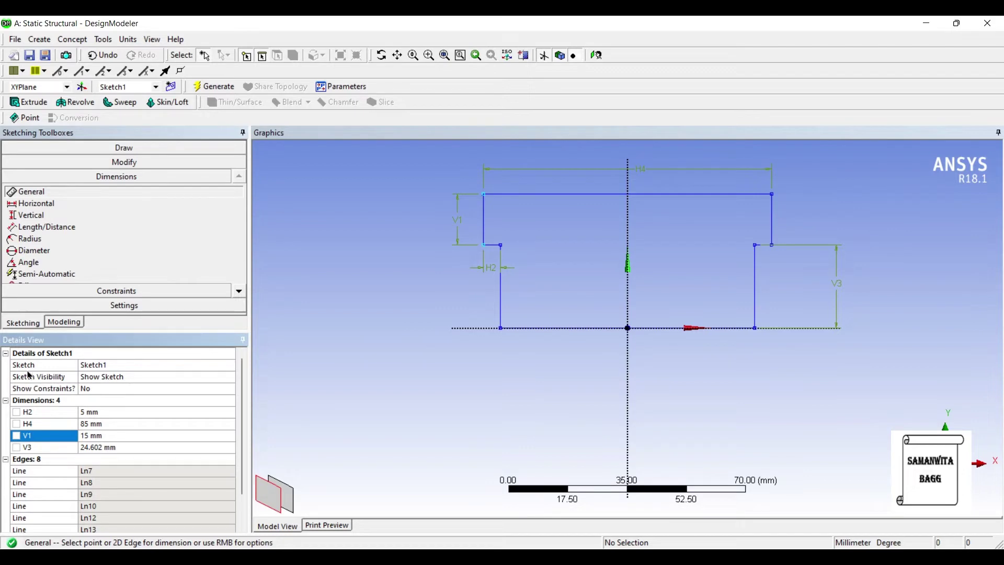
Set the web height (V3) to 50 mm and the flange overhang (H2) to 30 mm.
{"action": "key", "text": "Tab"}
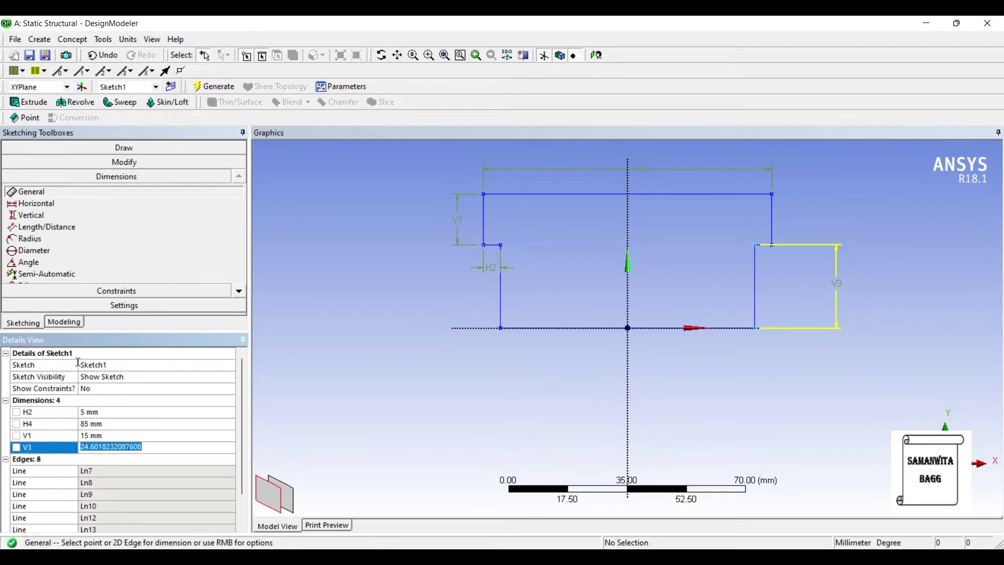
{"action": "type", "text": "50"}
{"action": "key", "text": "Return"}
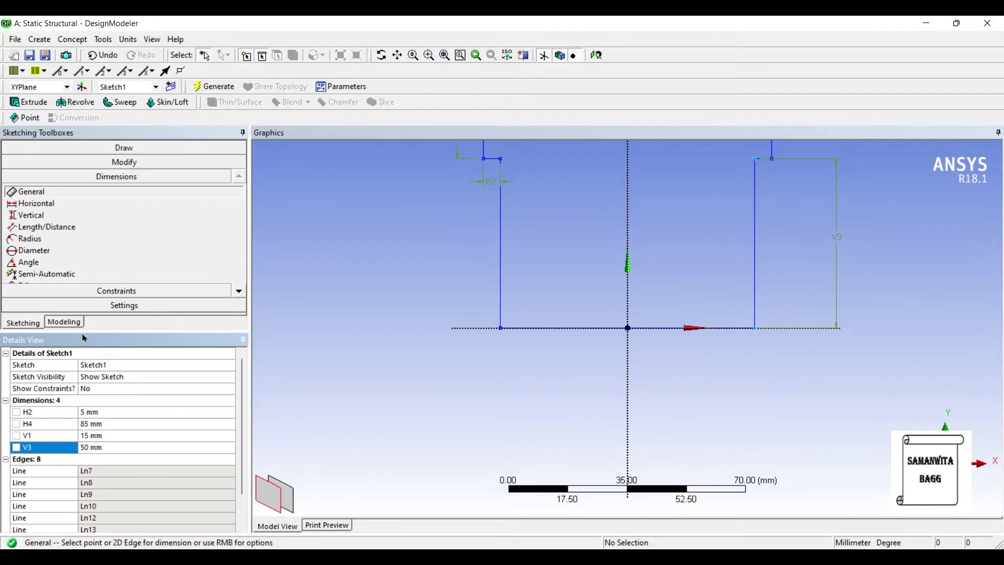
{"action": "key", "text": "Tab"}
{"action": "type", "text": "30"}
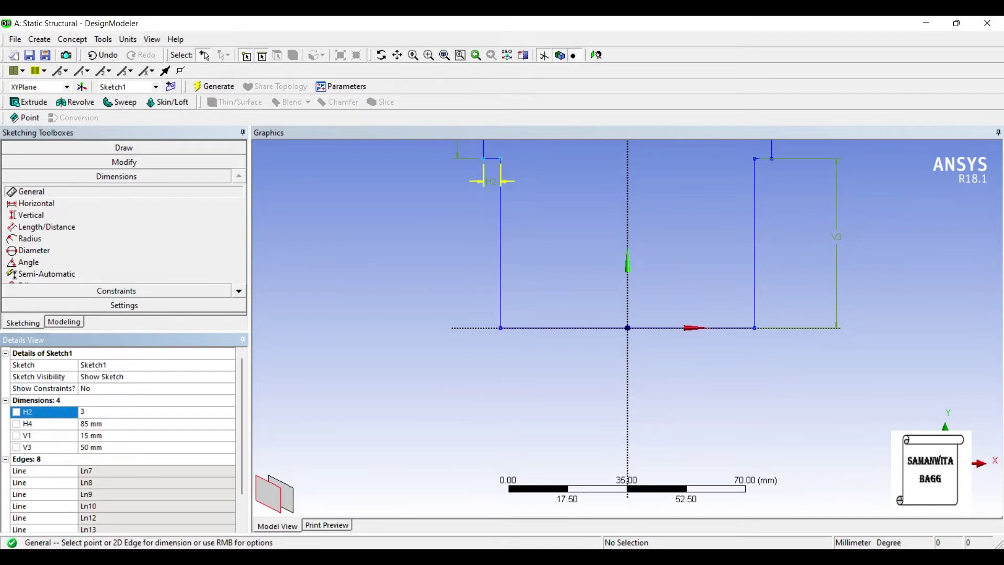
{"action": "key", "text": "Return"}
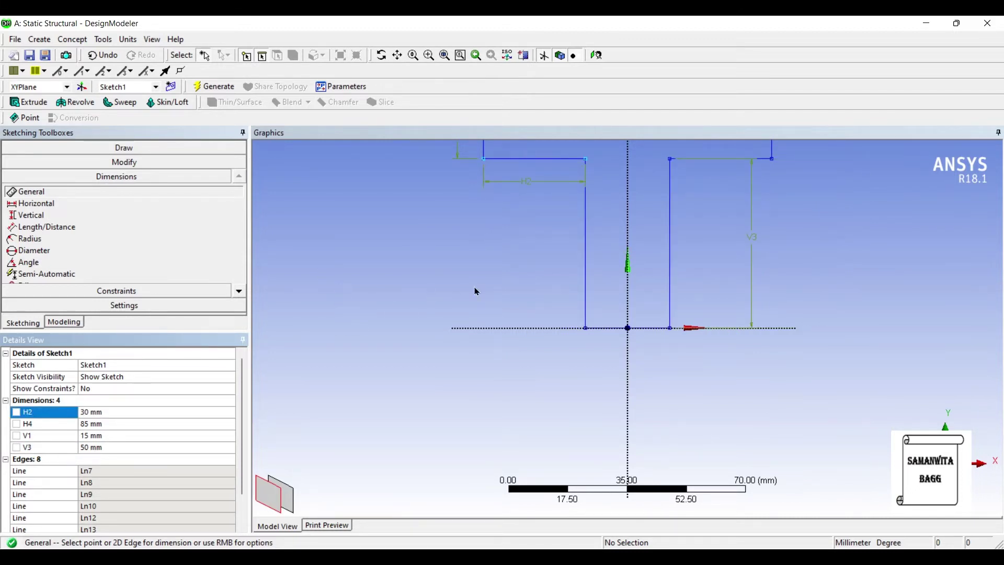
Extrude the T-profile sketch (Sketch1) to a depth of 10 mm as added material and generate the solid.
{"action": "scroll", "coordinate": [477, 292], "scroll_direction": "down", "scroll_amount": 5}
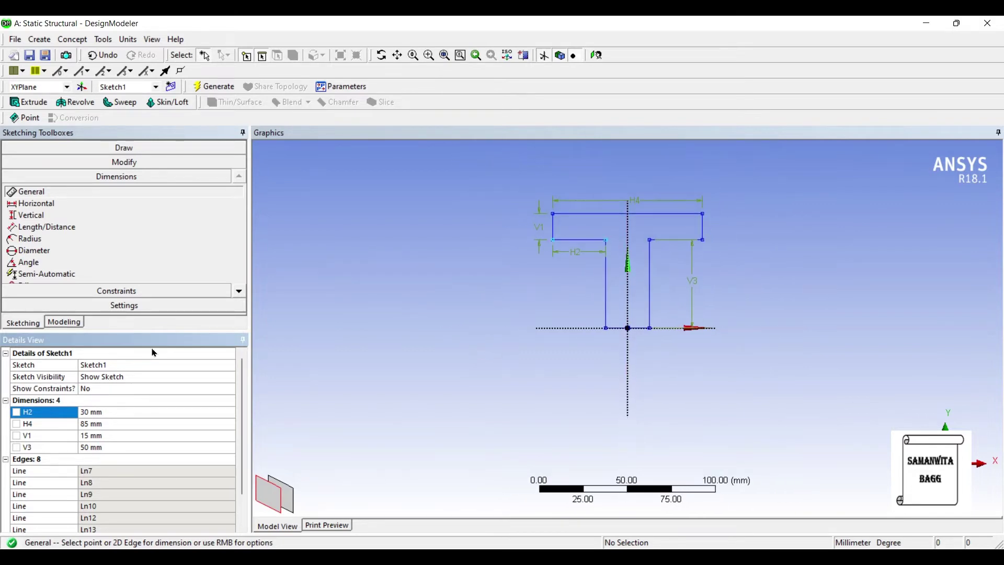
{"action": "left_click", "coordinate": [30, 101]}
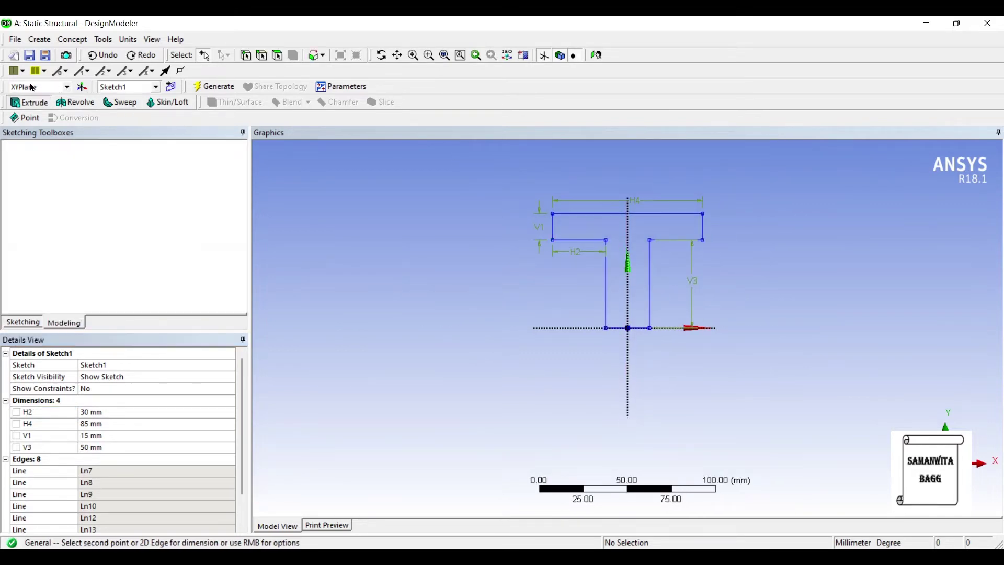
{"action": "left_click", "coordinate": [30, 102]}
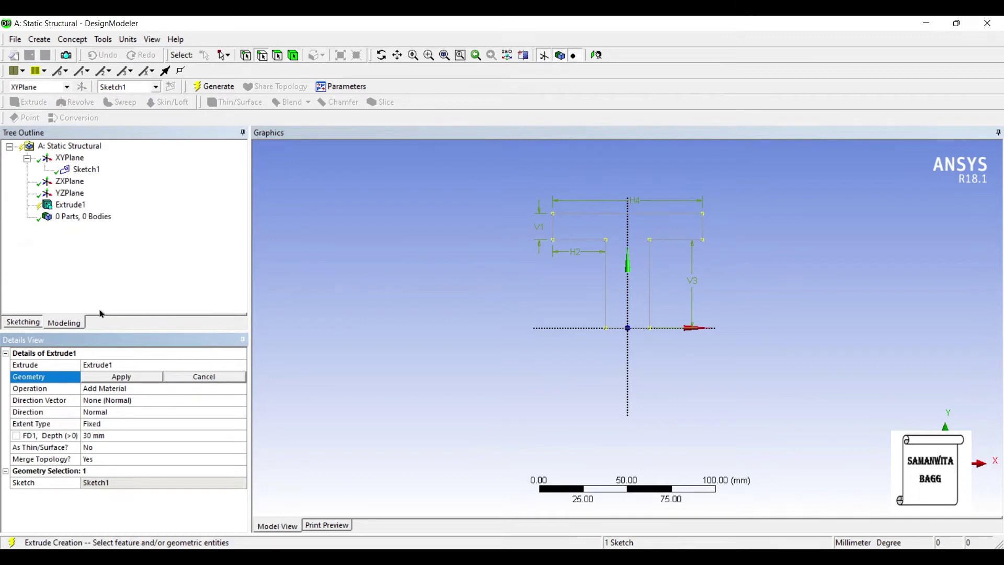
{"action": "left_click", "coordinate": [122, 376]}
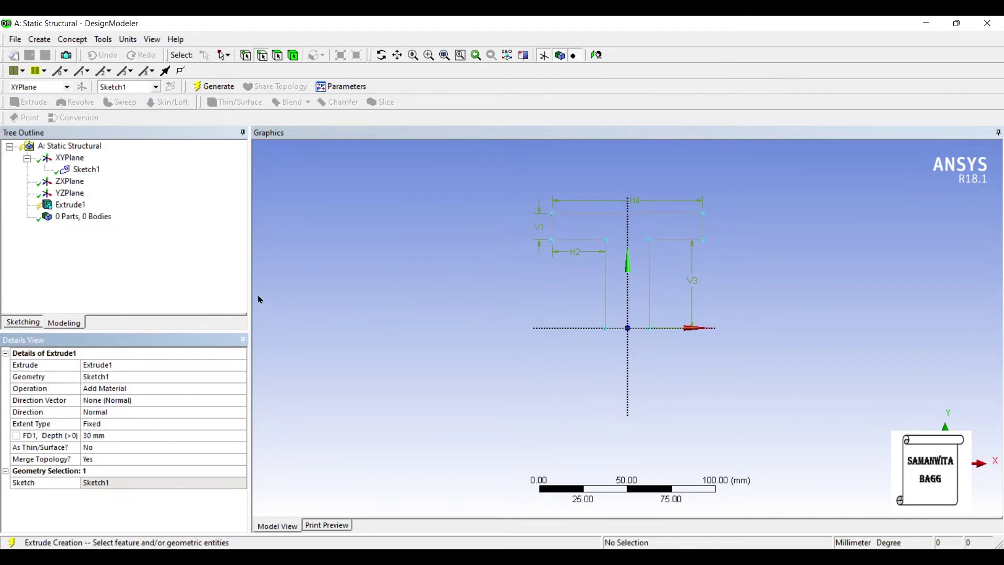
{"action": "left_click", "coordinate": [102, 435]}
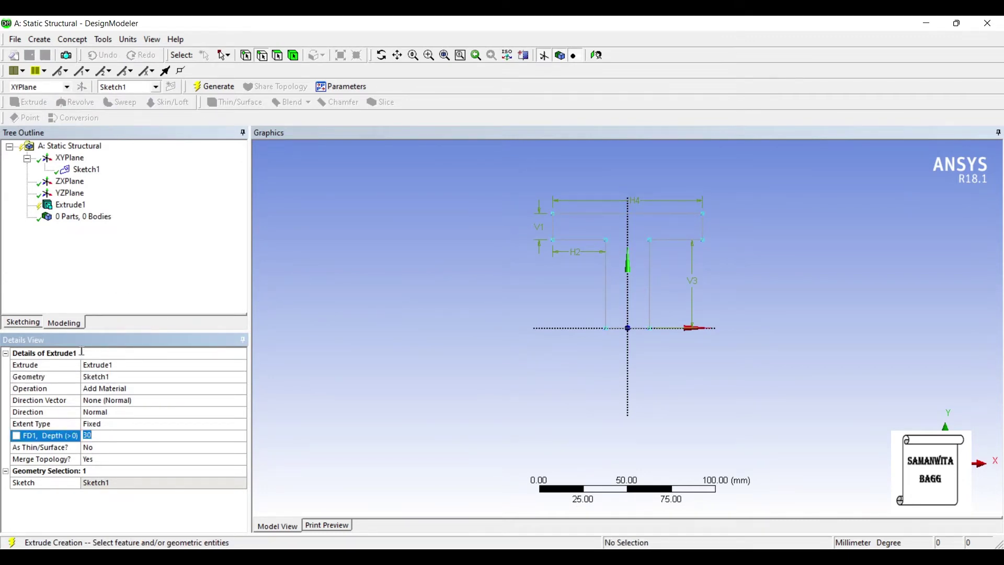
{"action": "type", "text": "10"}
{"action": "key", "text": "Return"}
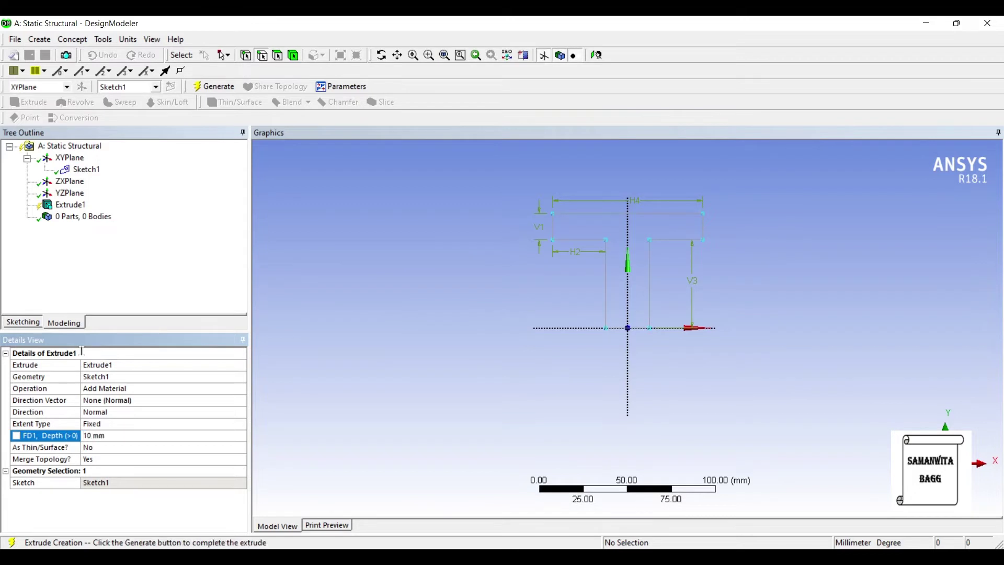
{"action": "middle_click_drag", "start_coordinate": [489, 247], "coordinate": [437, 258]}
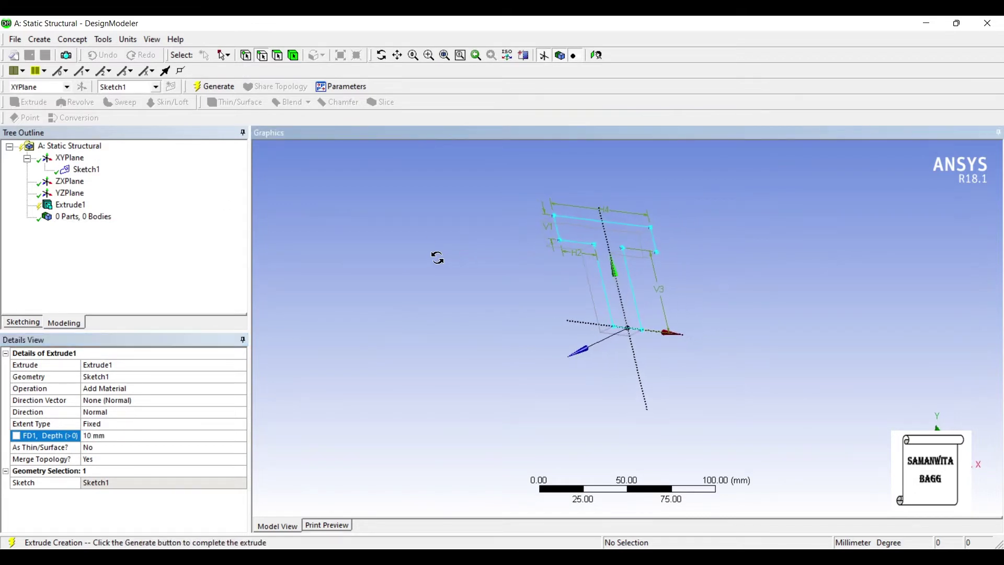
{"action": "left_click", "coordinate": [212, 86]}
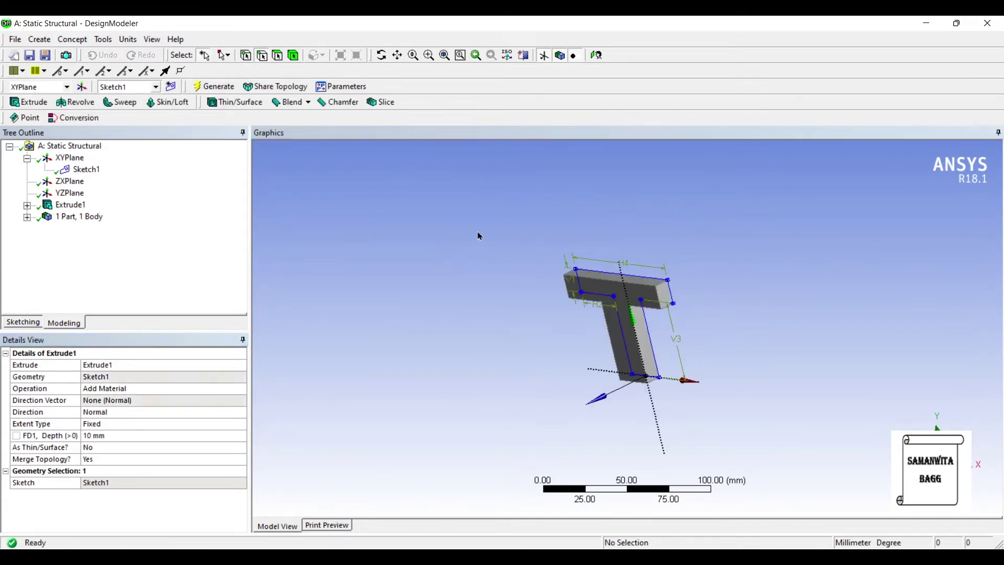
Mirror the T-shaped body about the ZXPlane with the original body preserved, and generate the I-section.
{"action": "mouse_move", "coordinate": [480, 236]}
{"action": "middle_mouse_down"}
{"action": "mouse_move", "coordinate": [513, 291]}
{"action": "mouse_move", "coordinate": [509, 224]}
{"action": "middle_mouse_up"}
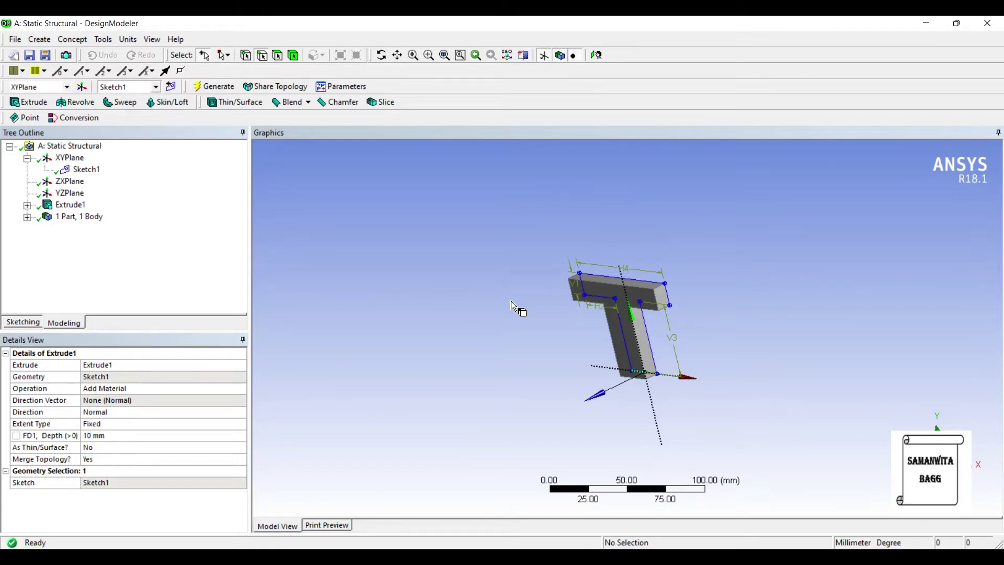
{"action": "mouse_move", "coordinate": [511, 301]}
{"action": "middle_mouse_down"}
{"action": "mouse_move", "coordinate": [533, 260]}
{"action": "mouse_move", "coordinate": [539, 270]}
{"action": "middle_mouse_up"}
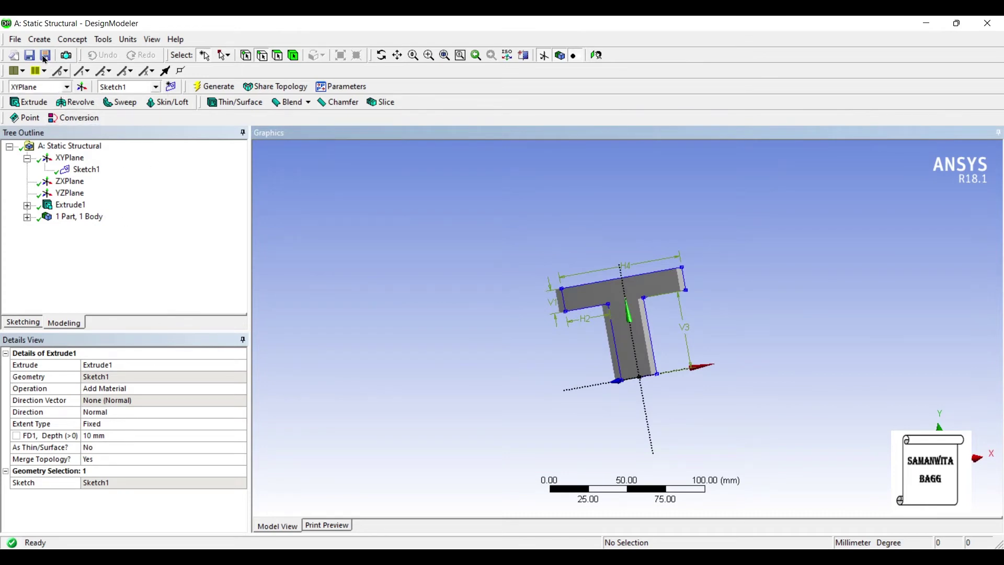
{"action": "left_click", "coordinate": [39, 39]}
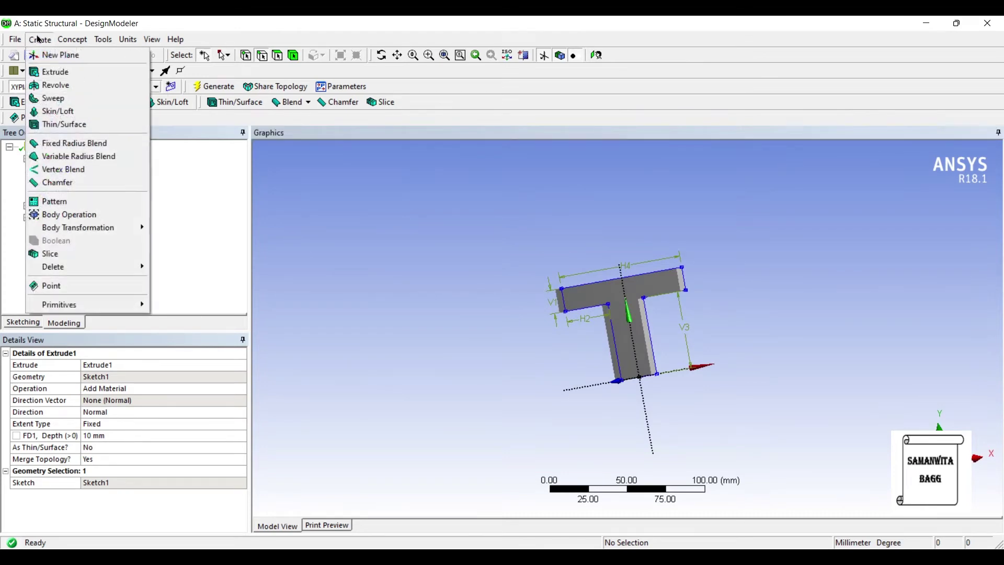
{"action": "mouse_move", "coordinate": [78, 228]}
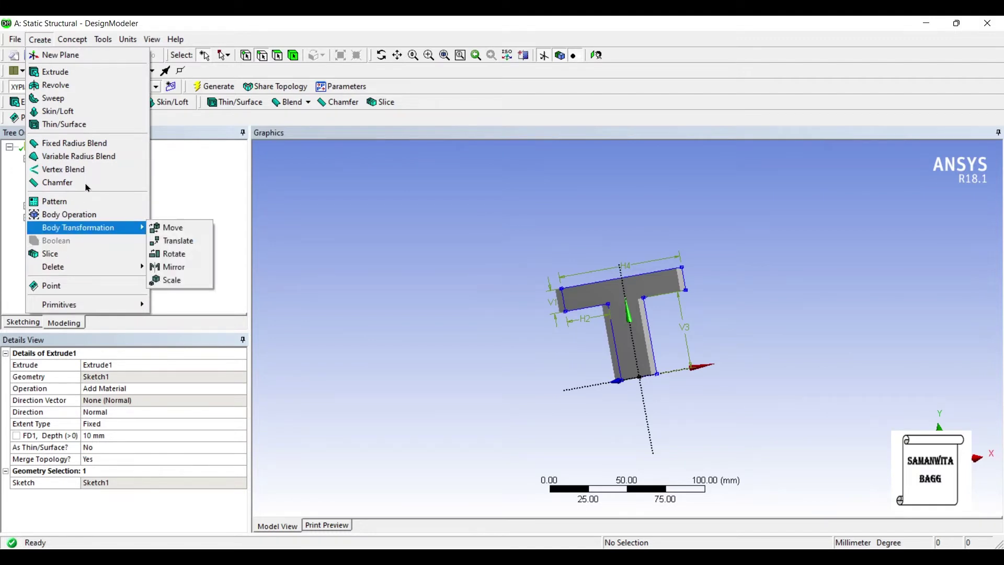
{"action": "left_click", "coordinate": [168, 267]}
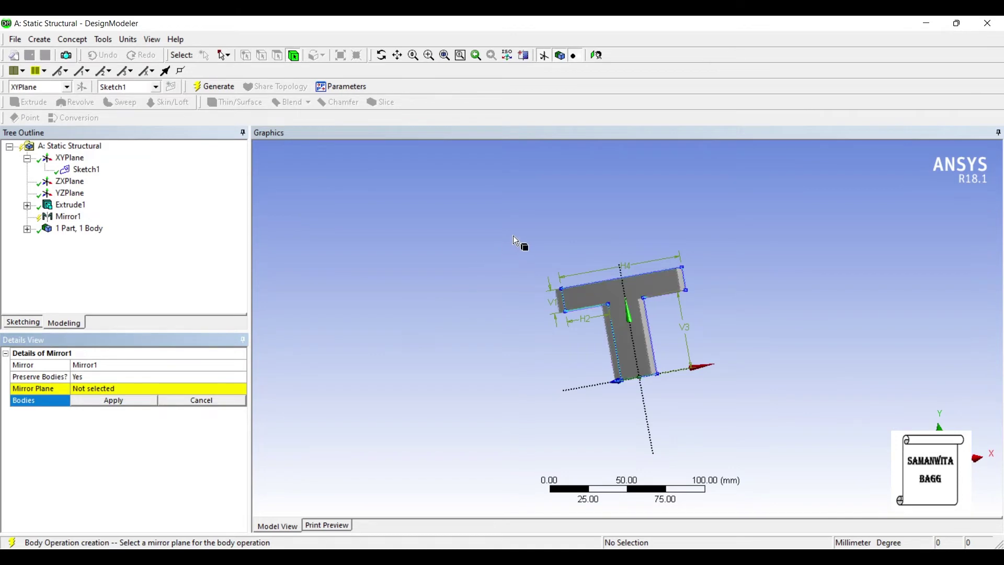
{"action": "key", "text": "ctrl+a"}
{"action": "key", "text": "Return"}
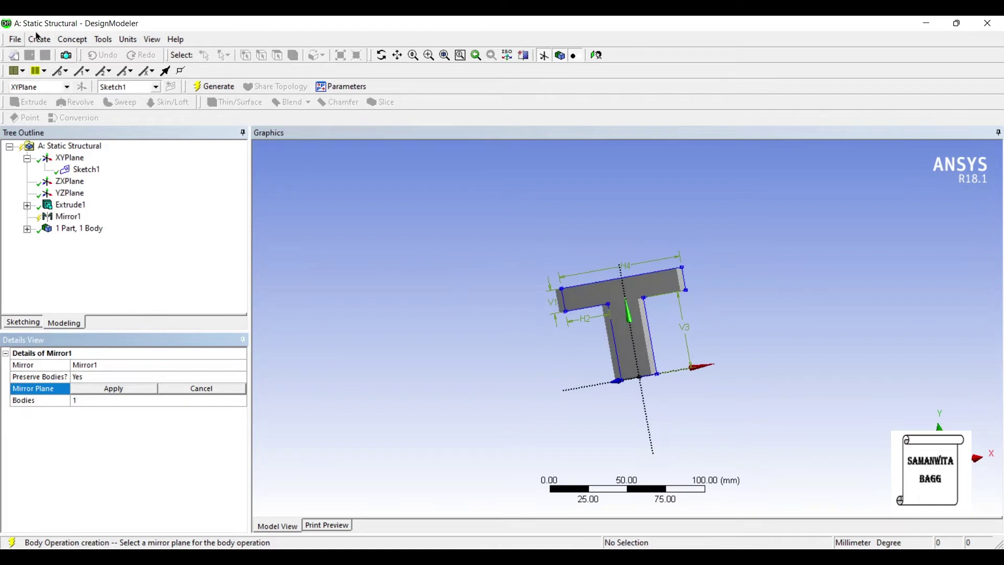
{"action": "left_click", "coordinate": [57, 87]}
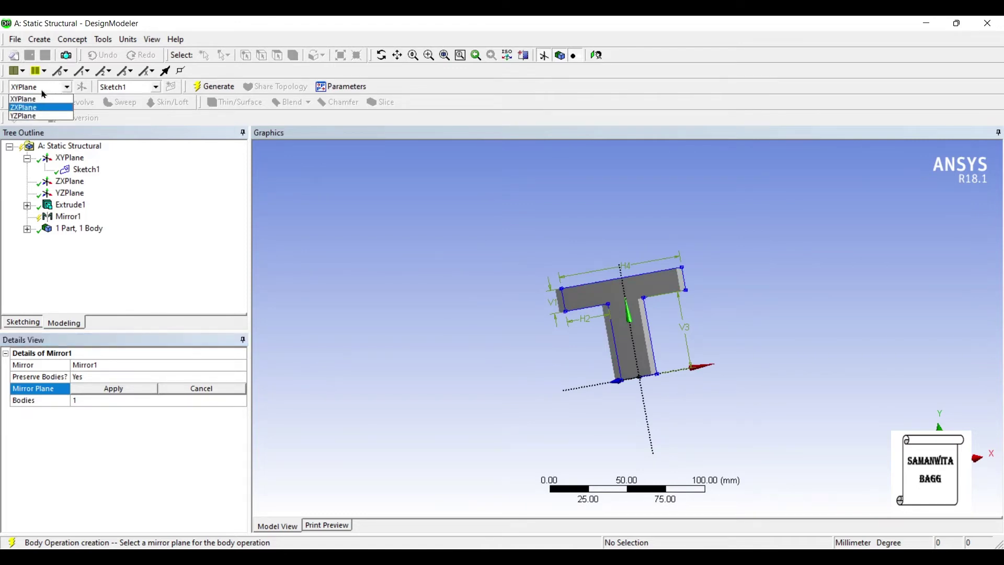
{"action": "left_click", "coordinate": [41, 107]}
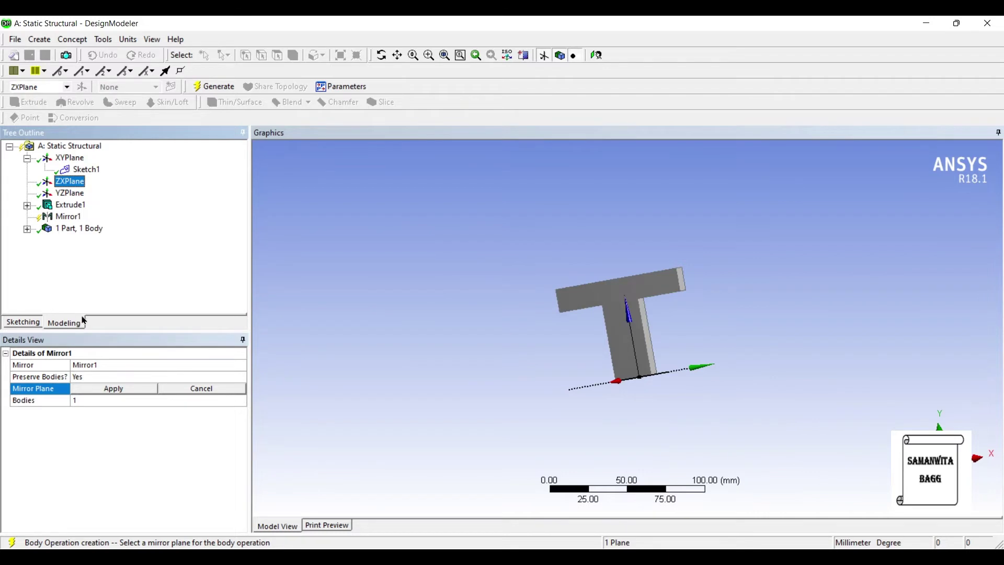
{"action": "left_click", "coordinate": [113, 388]}
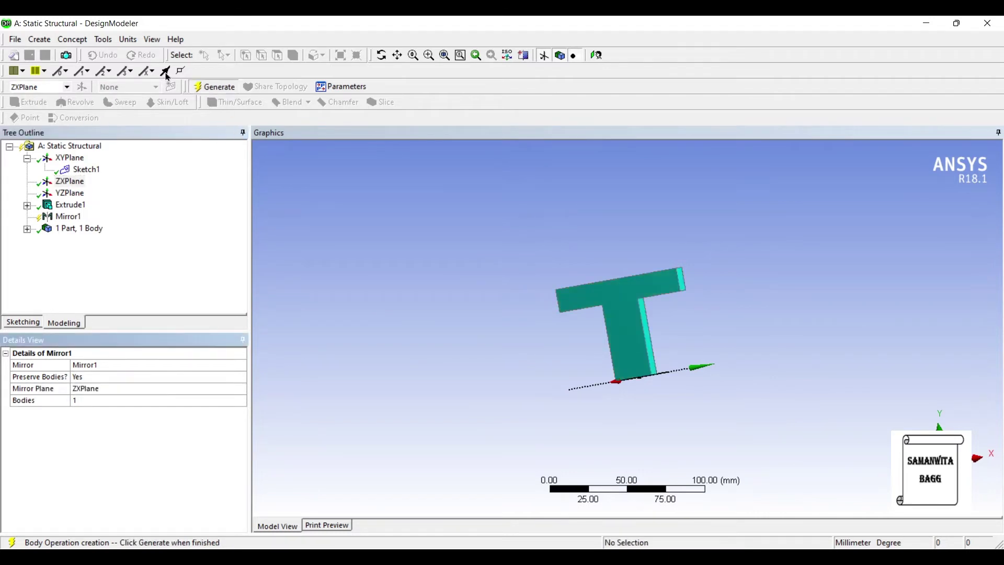
{"action": "middle_click_drag", "start_coordinate": [631, 319], "coordinate": [600, 347]}
{"action": "scroll", "coordinate": [601, 347], "scroll_direction": "down", "scroll_amount": 3}
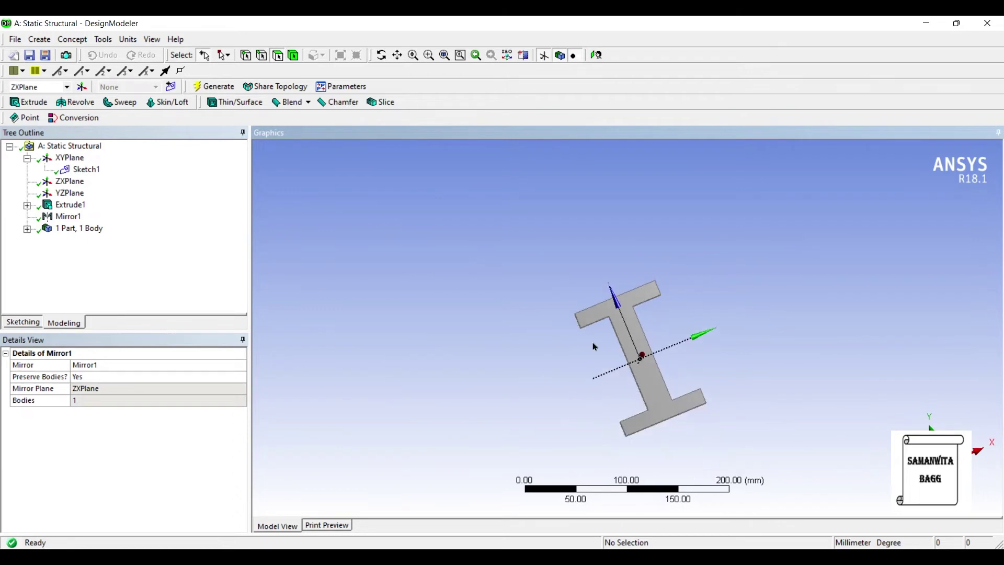
Switch to Workbench and open the Static Structural system's Model in Mechanical.
{"action": "key", "text": "alt+Tab"}
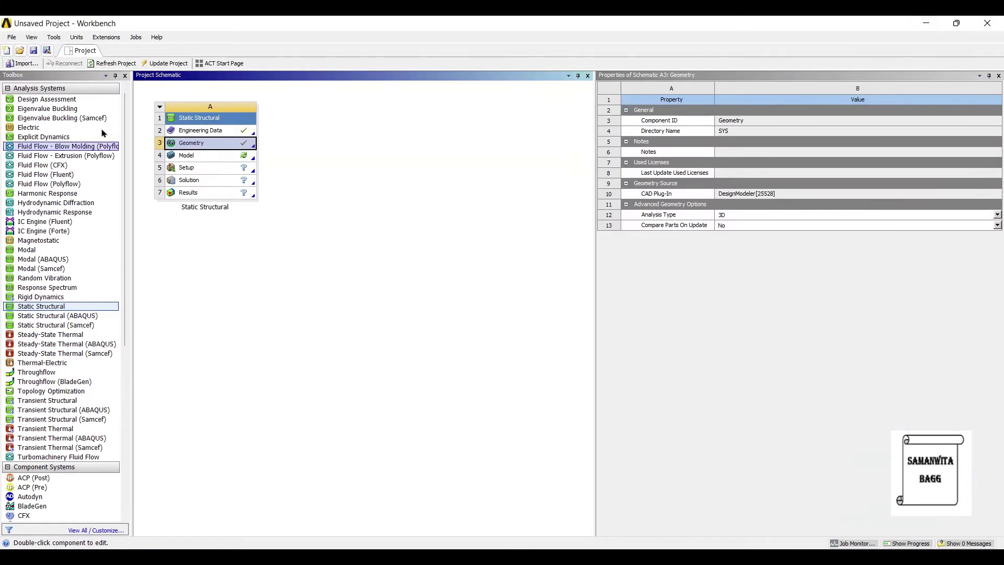
{"action": "double_click", "coordinate": [186, 155]}
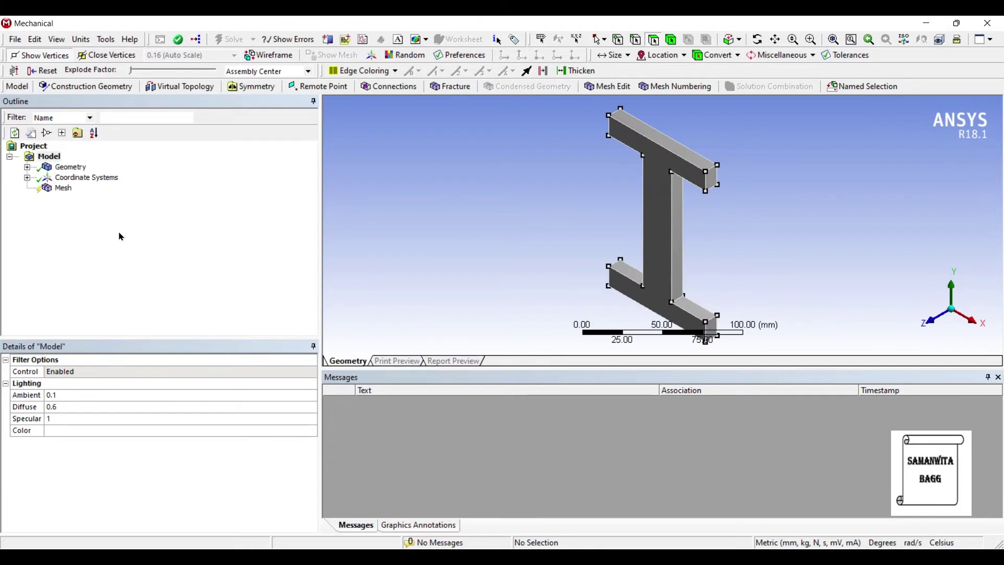
{"action": "mouse_move", "coordinate": [594, 230]}
{"action": "middle_mouse_down"}
{"action": "mouse_move", "coordinate": [630, 224]}
{"action": "mouse_move", "coordinate": [603, 233]}
{"action": "middle_mouse_up"}
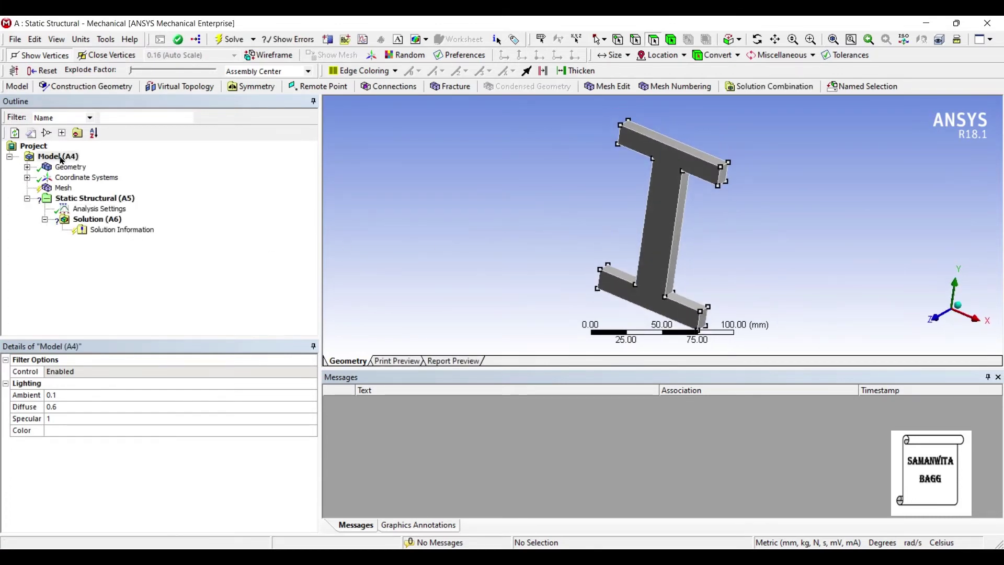
Set the mesh Relevance Center to Fine and generate the mesh of the I-section.
{"action": "left_click", "coordinate": [63, 188]}
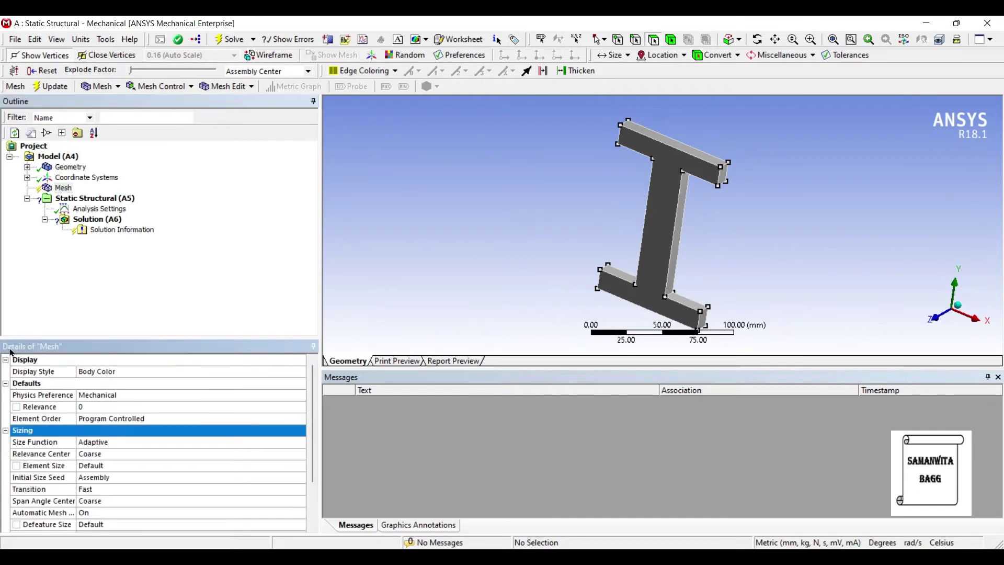
{"action": "left_click", "coordinate": [102, 453]}
{"action": "left_click", "coordinate": [299, 453]}
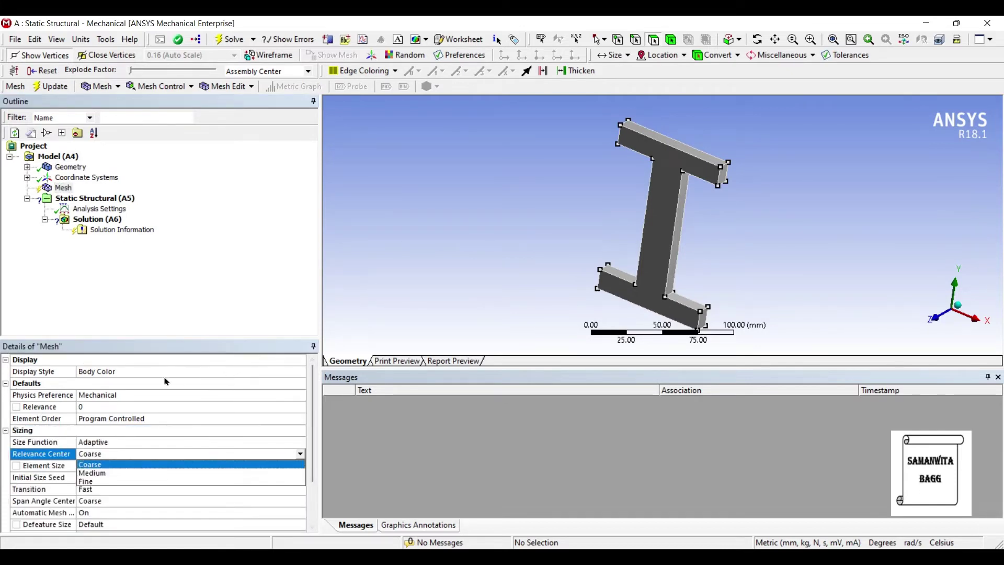
{"action": "key", "text": "Return"}
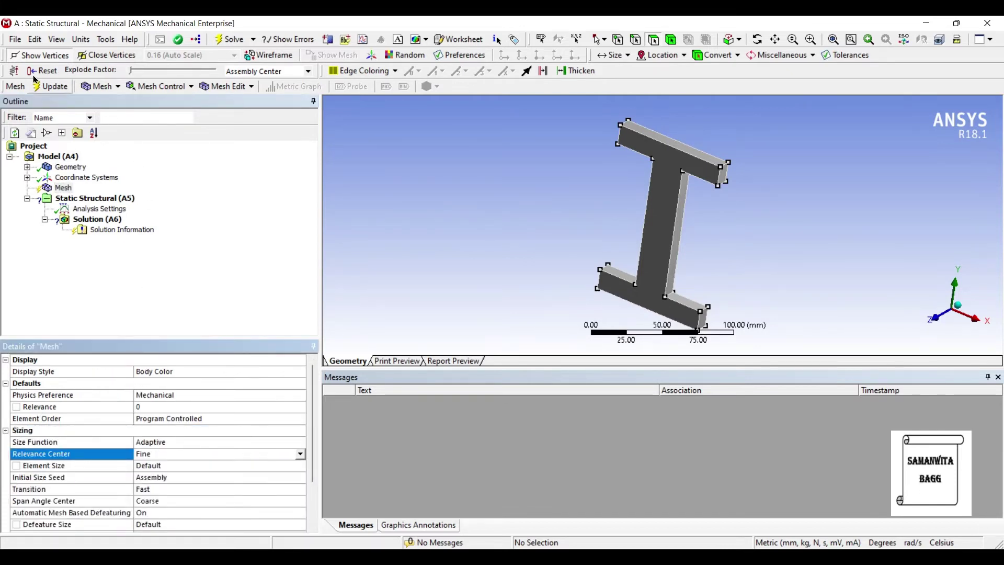
{"action": "left_click", "coordinate": [53, 87]}
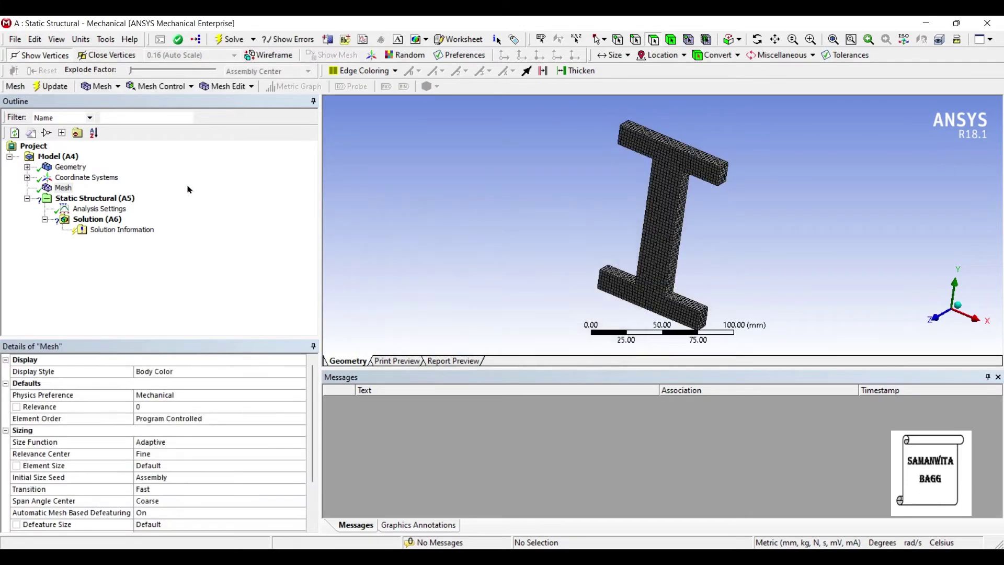
Add a Fixed Support to the static structural analysis, scoped to the bottom face of the I-section's lower flange.
{"action": "left_click", "coordinate": [119, 208]}
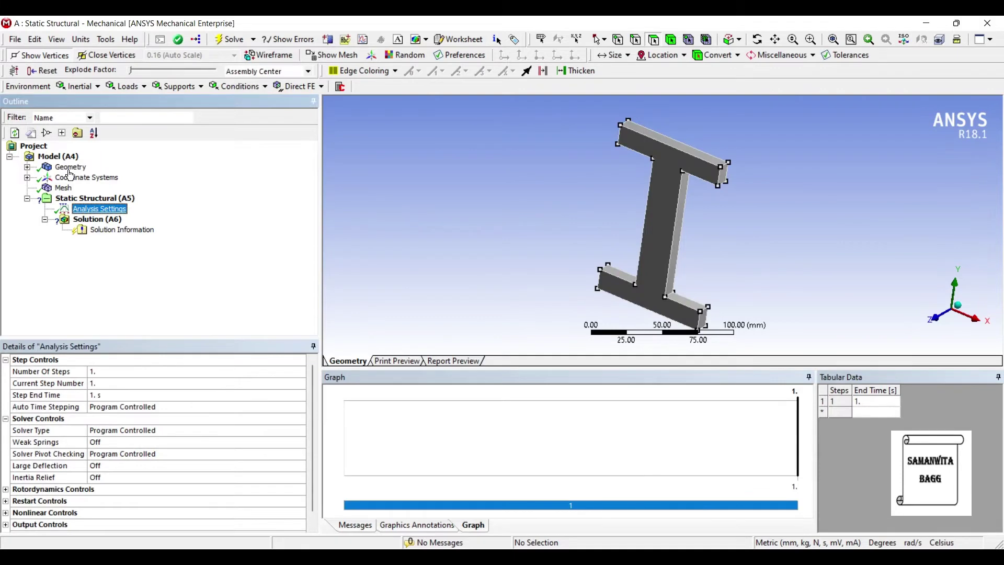
{"action": "right_click", "coordinate": [87, 209]}
{"action": "mouse_move", "coordinate": [112, 216]}
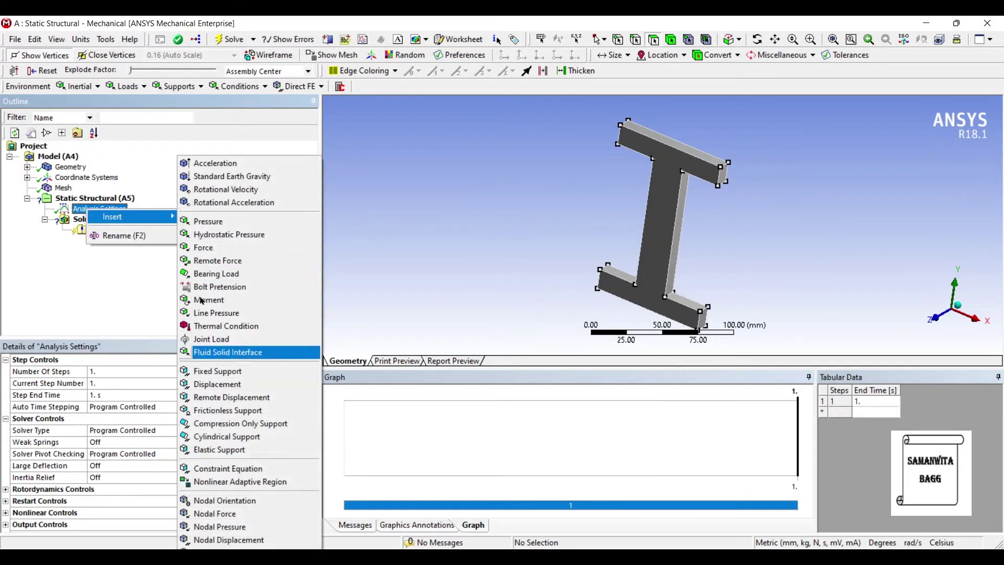
{"action": "left_click", "coordinate": [250, 370]}
{"action": "mouse_move", "coordinate": [537, 232]}
{"action": "middle_mouse_down"}
{"action": "mouse_move", "coordinate": [551, 191]}
{"action": "mouse_move", "coordinate": [529, 246]}
{"action": "middle_mouse_up"}
{"action": "left_click", "coordinate": [650, 284]}
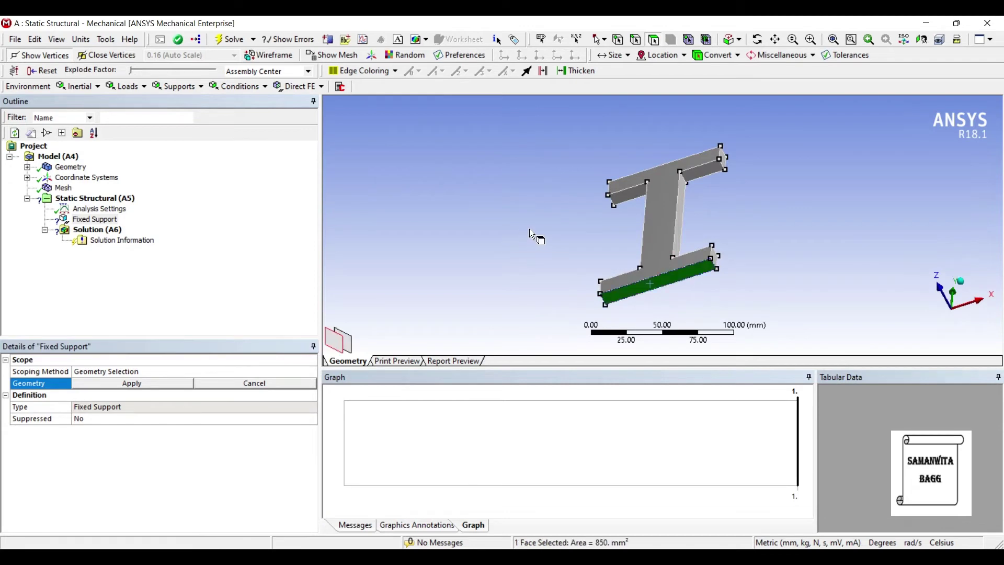
{"action": "left_click", "coordinate": [131, 383]}
Insert a Force load on the top face of the I-section's upper flange.
{"action": "middle_click_drag", "start_coordinate": [509, 183], "coordinate": [550, 232]}
{"action": "left_click", "coordinate": [658, 146]}
{"action": "right_click", "coordinate": [657, 147]}
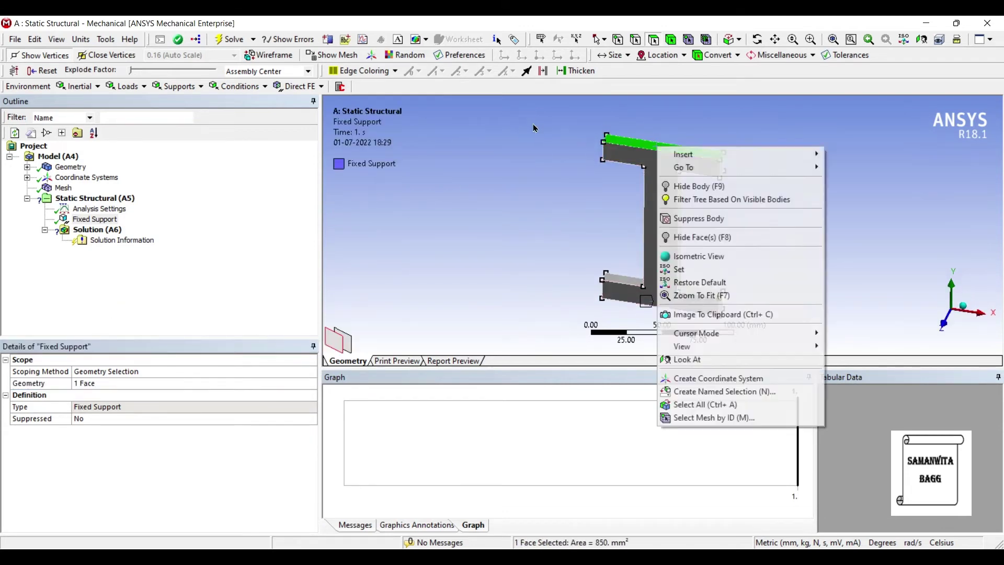
{"action": "mouse_move", "coordinate": [680, 155]}
{"action": "key", "text": "Down"}
{"action": "key", "text": "Down"}
{"action": "key", "text": "Down"}
{"action": "key", "text": "Down"}
{"action": "key", "text": "Down"}
{"action": "key", "text": "Down"}
{"action": "key", "text": "Down"}
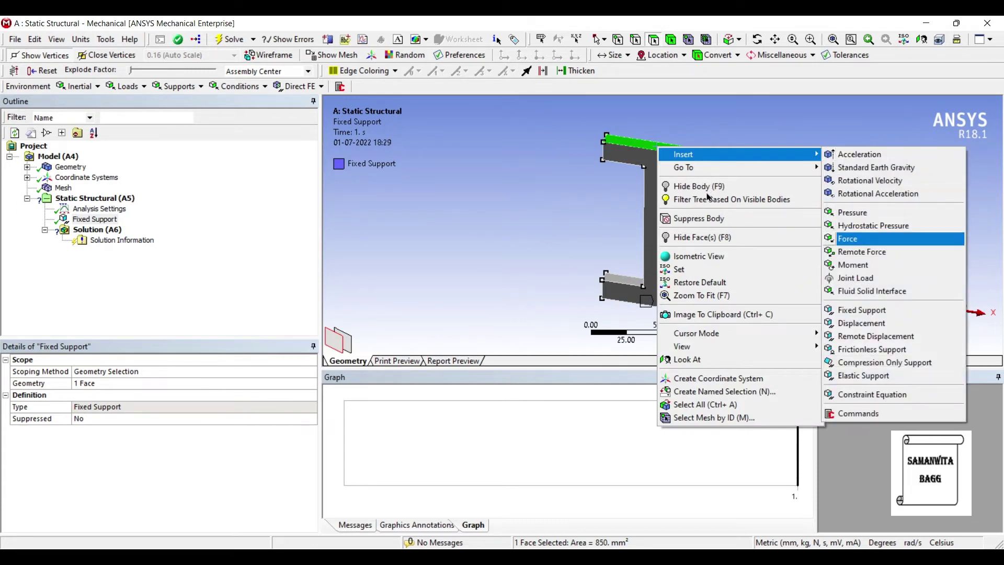
{"action": "key", "text": "Return"}
Define the force by Components and set its Y Component to -1000 N.
{"action": "key", "text": "Up"}
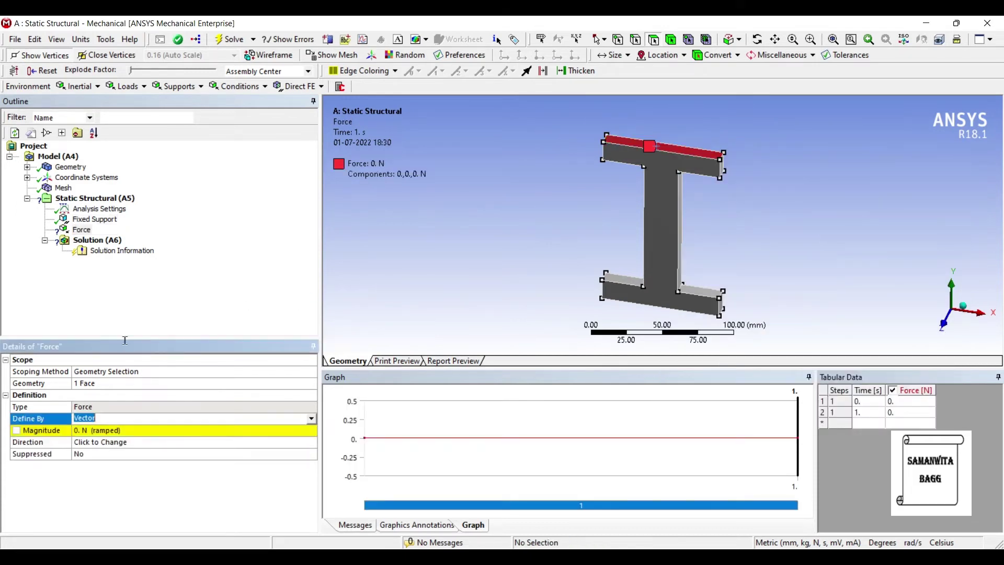
{"action": "key", "text": "alt+Down"}
{"action": "key", "text": "Down"}
{"action": "key", "text": "Return"}
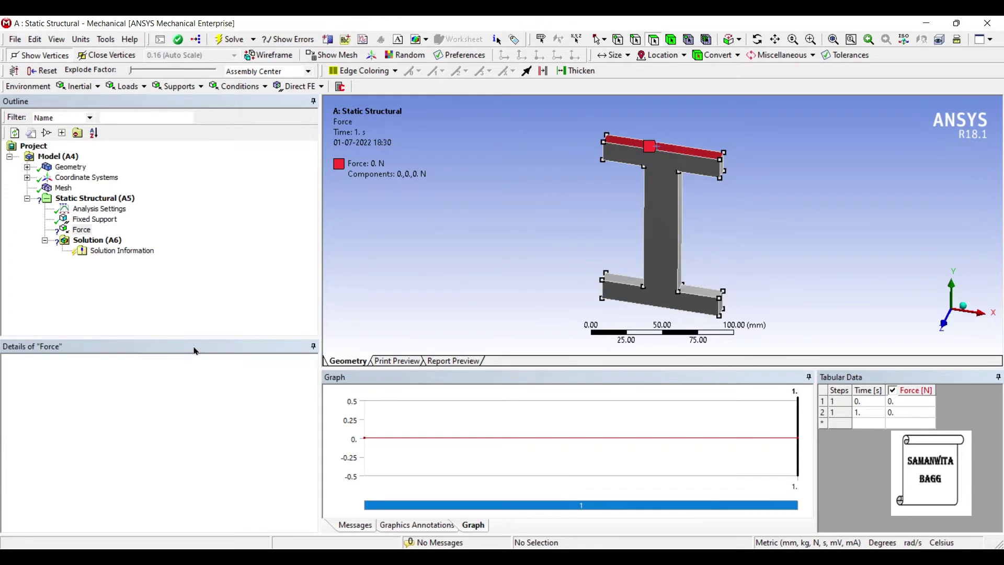
{"action": "key", "text": "Down"}
{"action": "key", "text": "Down"}
{"action": "key", "text": "Down"}
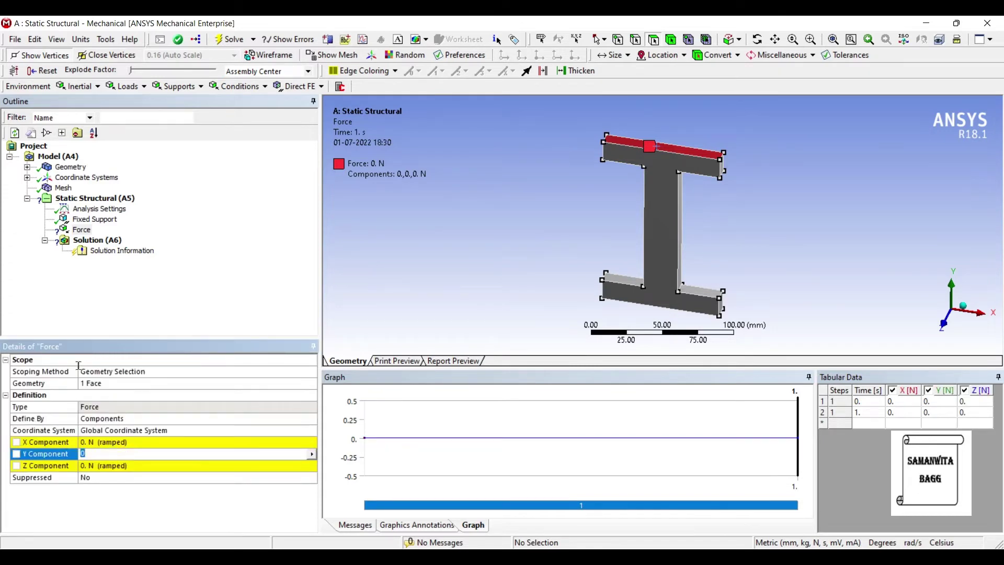
{"action": "type", "text": "-1000"}
{"action": "key", "text": "Return"}
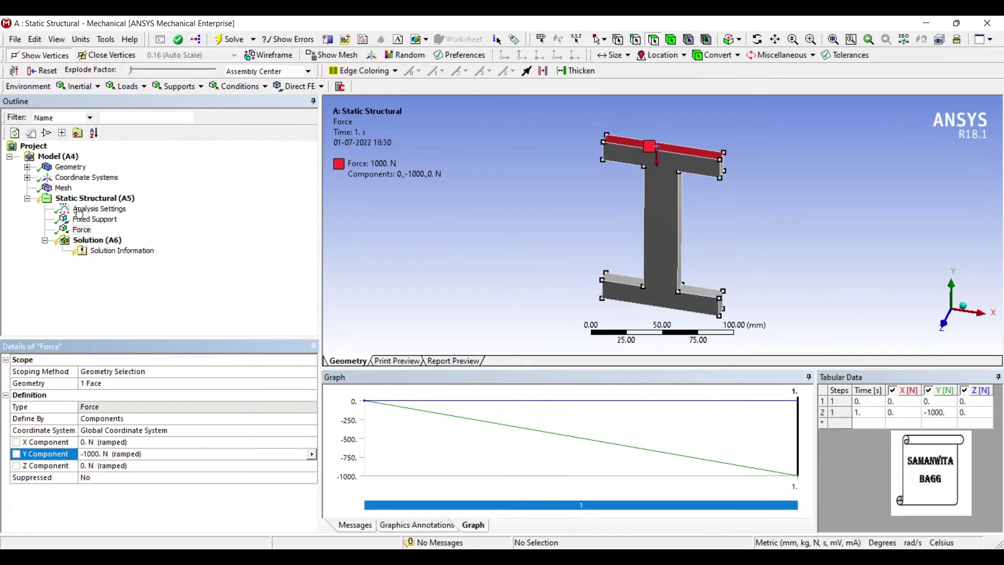
Insert a Total Deformation result for all bodies in the static structural solution.
{"action": "right_click", "coordinate": [99, 240]}
{"action": "mouse_move", "coordinate": [230, 244]}
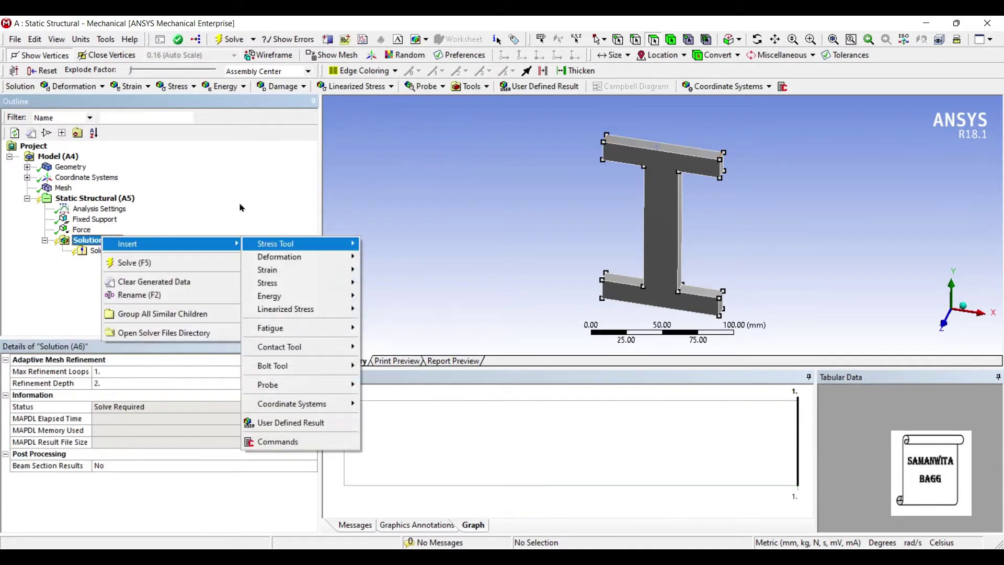
{"action": "mouse_move", "coordinate": [314, 257]}
{"action": "left_click", "coordinate": [379, 254]}
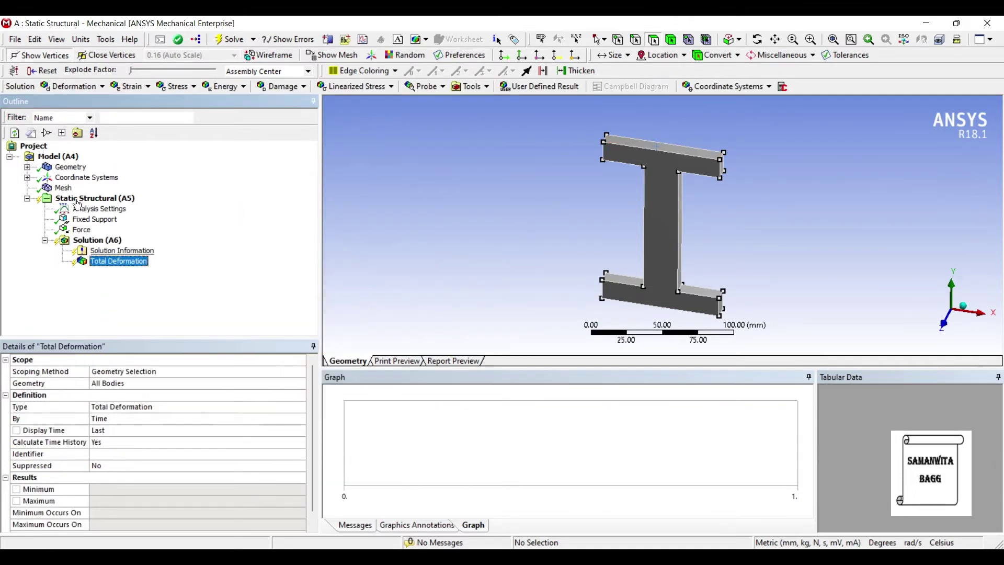
Insert an Equivalent (von-Mises) Stress result in the static structural solution.
{"action": "left_click", "coordinate": [95, 240]}
{"action": "right_click", "coordinate": [95, 240]}
{"action": "mouse_move", "coordinate": [224, 244]}
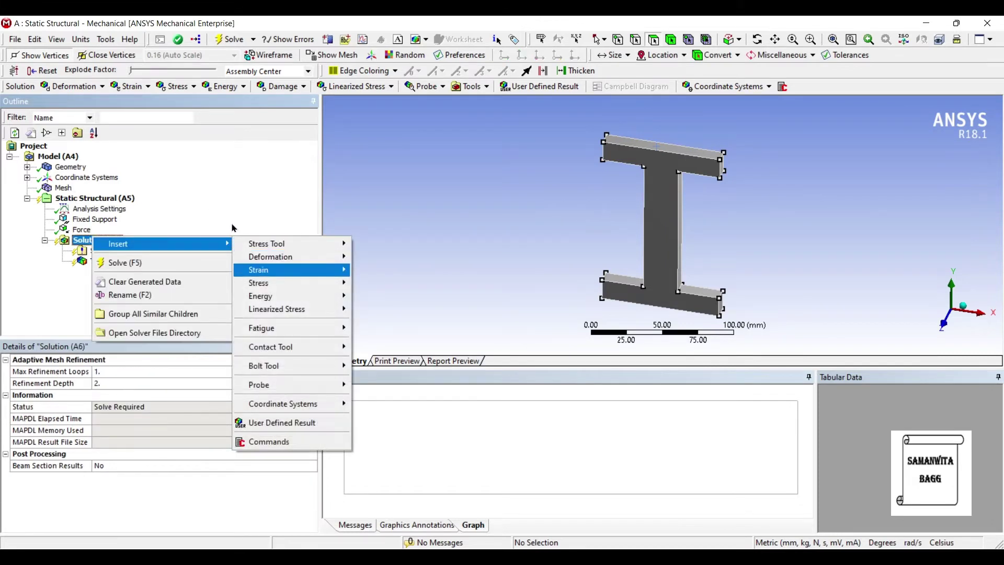
{"action": "mouse_move", "coordinate": [293, 283]}
{"action": "left_click", "coordinate": [387, 283]}
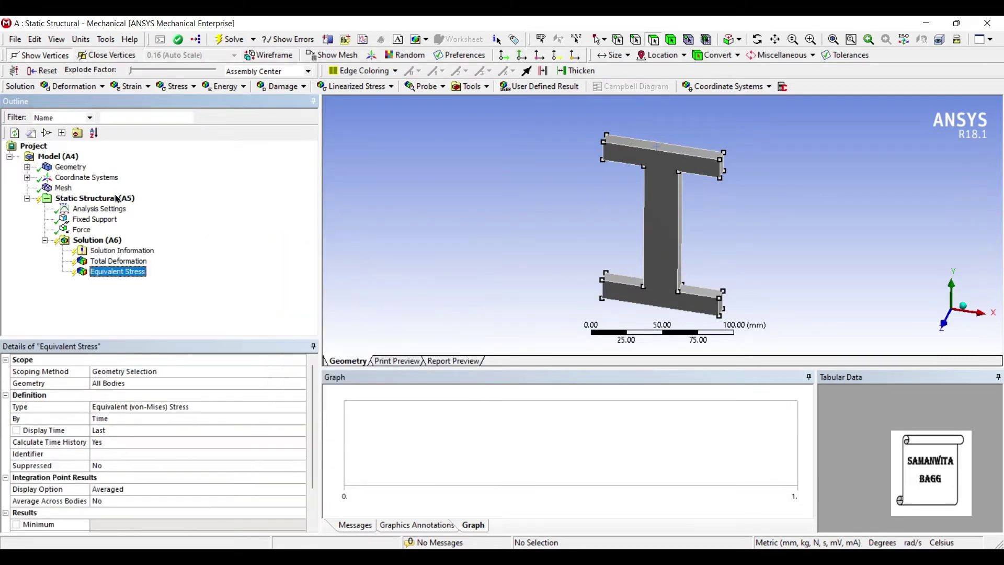
Solve the static structural analysis and display its Total Deformation result.
{"action": "right_click", "coordinate": [99, 240]}
{"action": "left_click", "coordinate": [126, 260]}
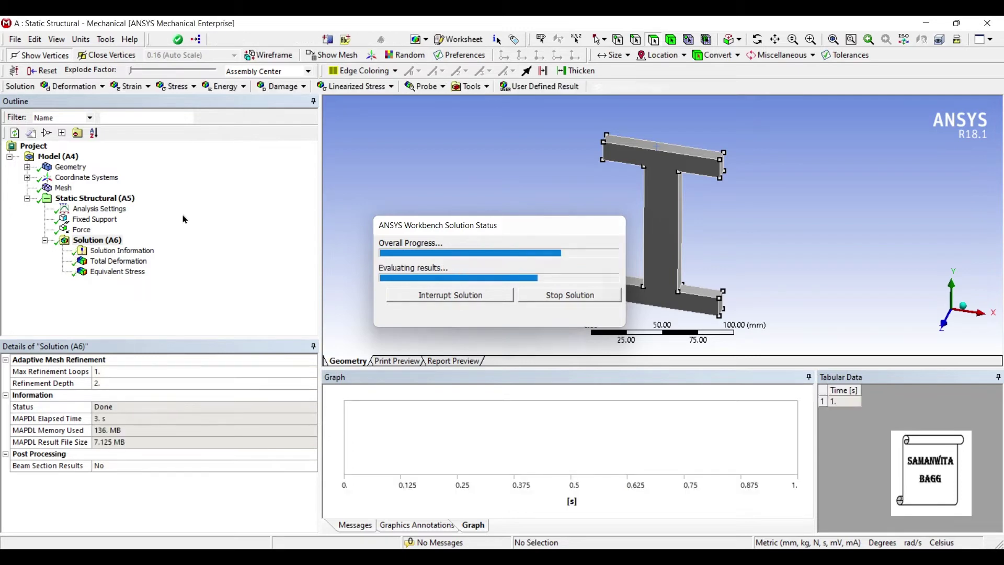
{"action": "left_click", "coordinate": [113, 261]}
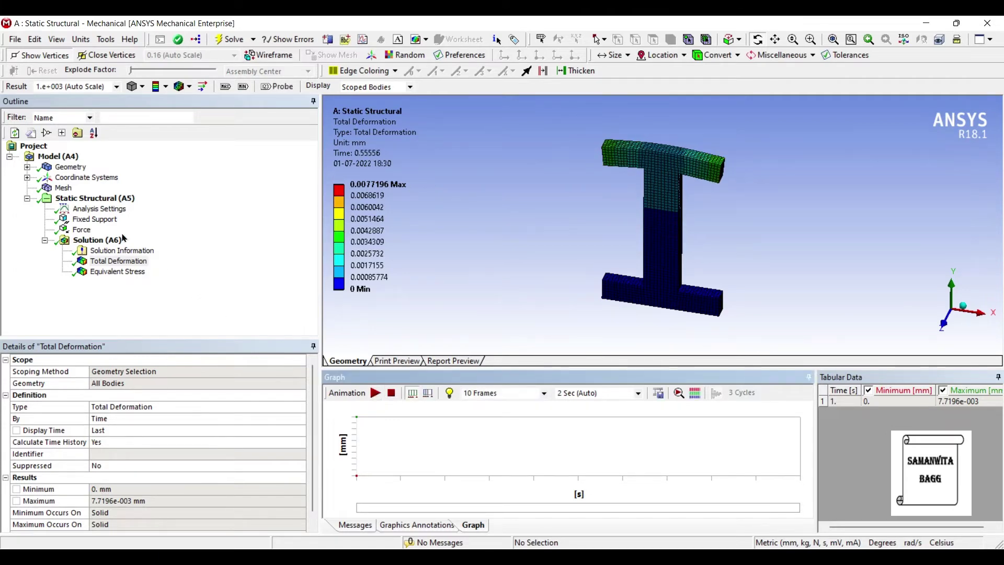
Display the Equivalent Stress result and play its animation, pausing it after viewing.
{"action": "left_click", "coordinate": [117, 271]}
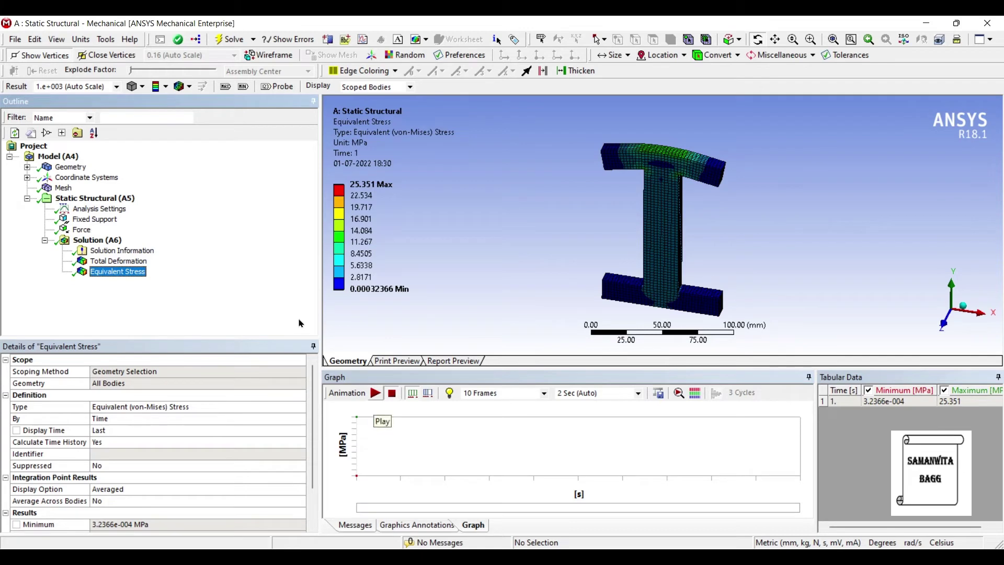
{"action": "left_click", "coordinate": [375, 392]}
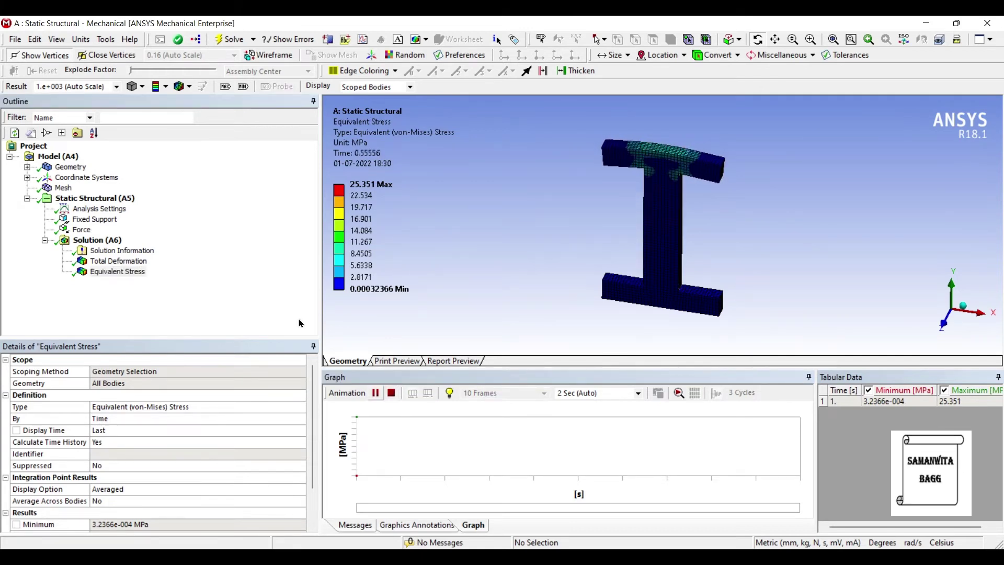
{"action": "left_click", "coordinate": [375, 393]}
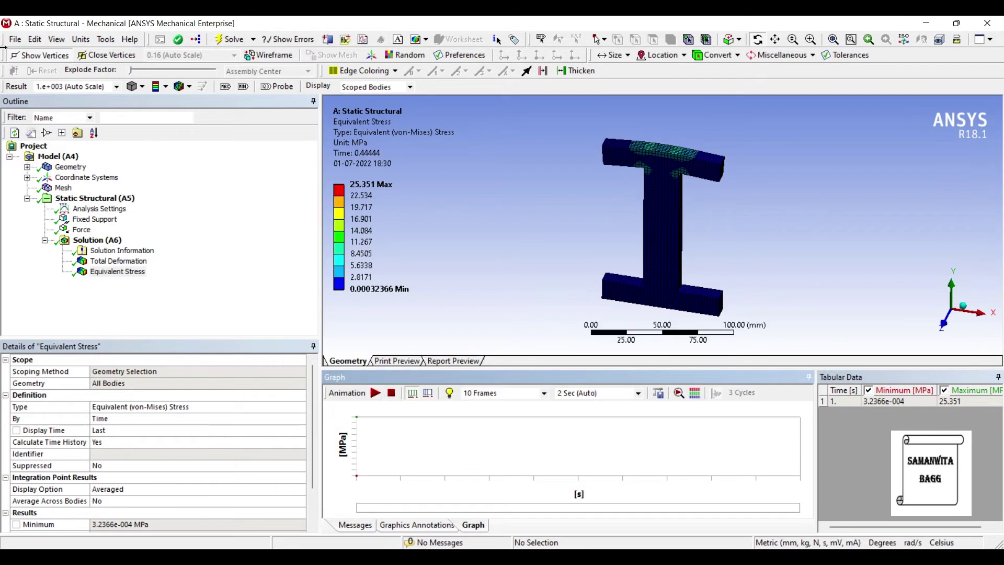
Return to Workbench and add an Eigenvalue Buckling system sharing the Static Structural engineering data, geometry and model, with its solution feeding the buckling setup.
{"action": "left_click", "coordinate": [987, 23]}
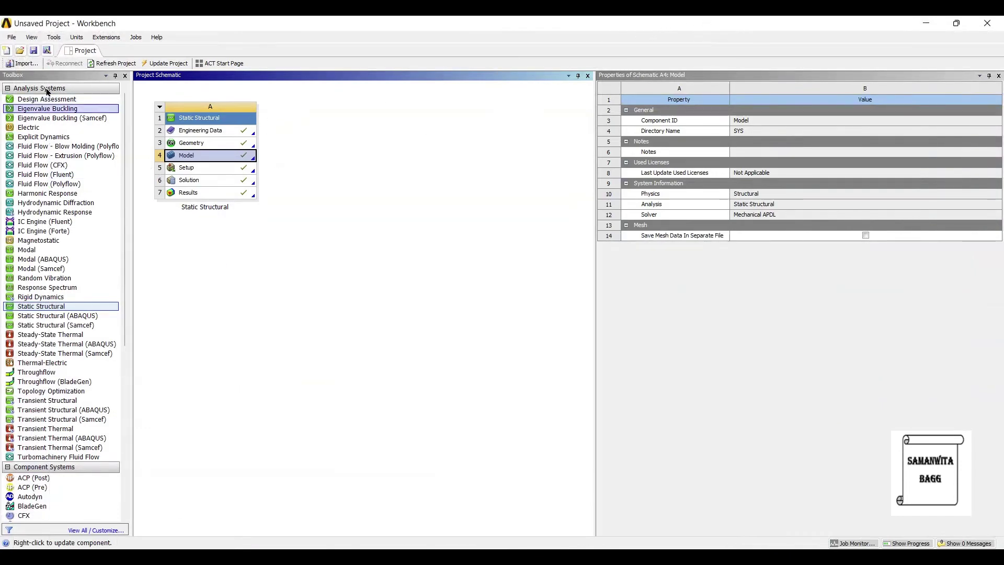
{"action": "left_click_drag", "start_coordinate": [47, 108], "coordinate": [139, 86]}
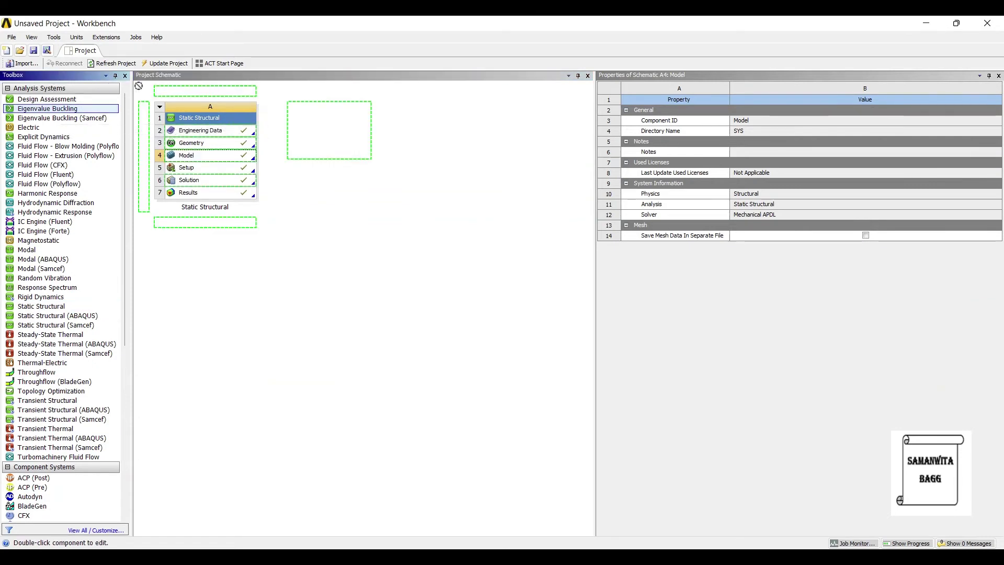
{"action": "left_click_drag", "start_coordinate": [207, 108], "coordinate": [202, 153]}
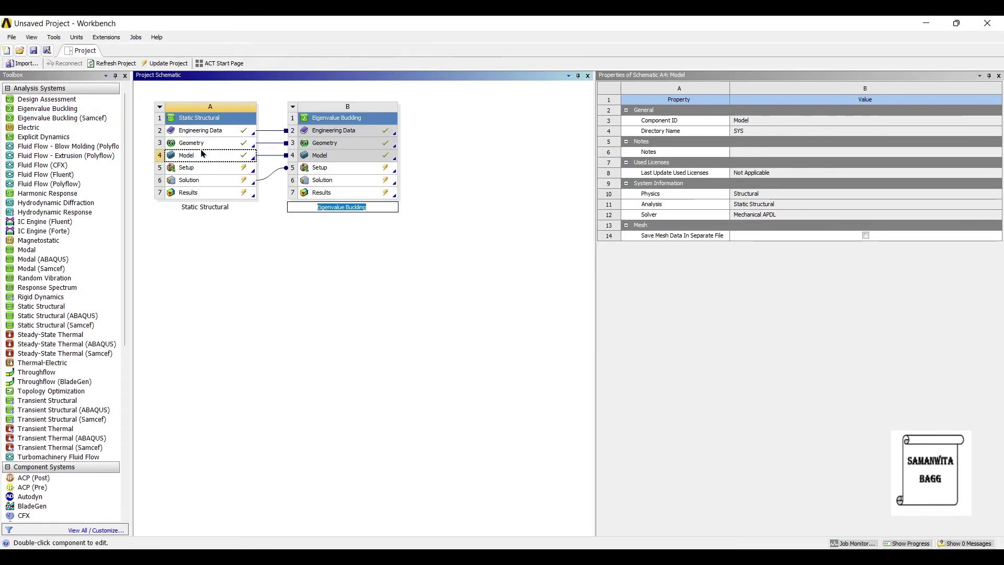
{"action": "left_click", "coordinate": [203, 153]}
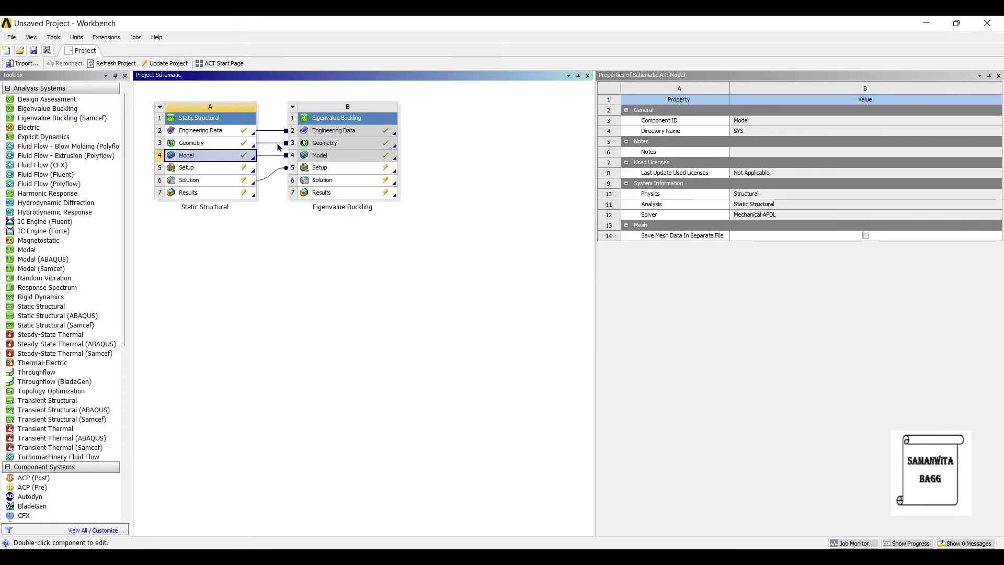
Open the Eigenvalue Buckling setup in Mechanical and set its Max Modes to Find to 3.
{"action": "double_click", "coordinate": [324, 168]}
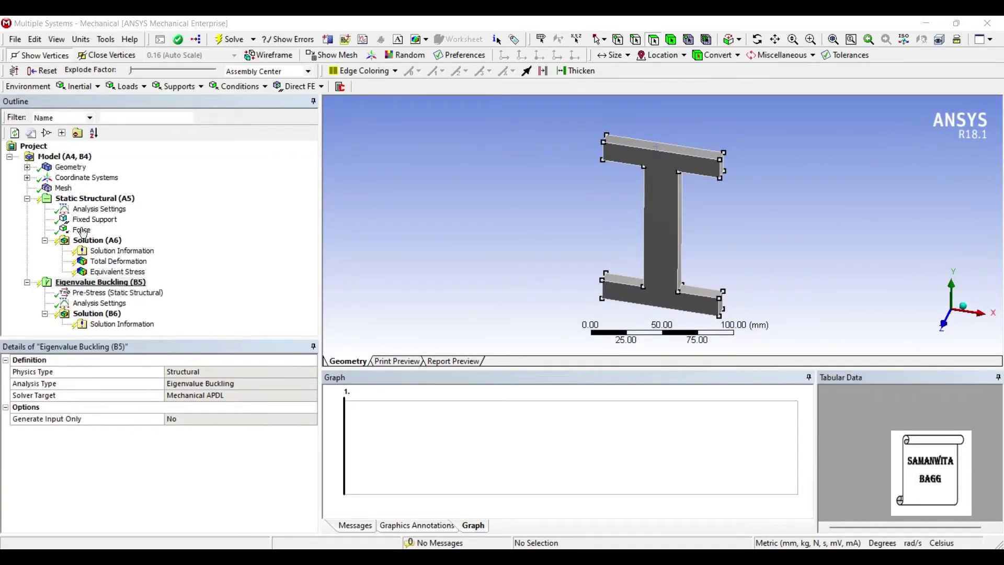
{"action": "left_click", "coordinate": [99, 303]}
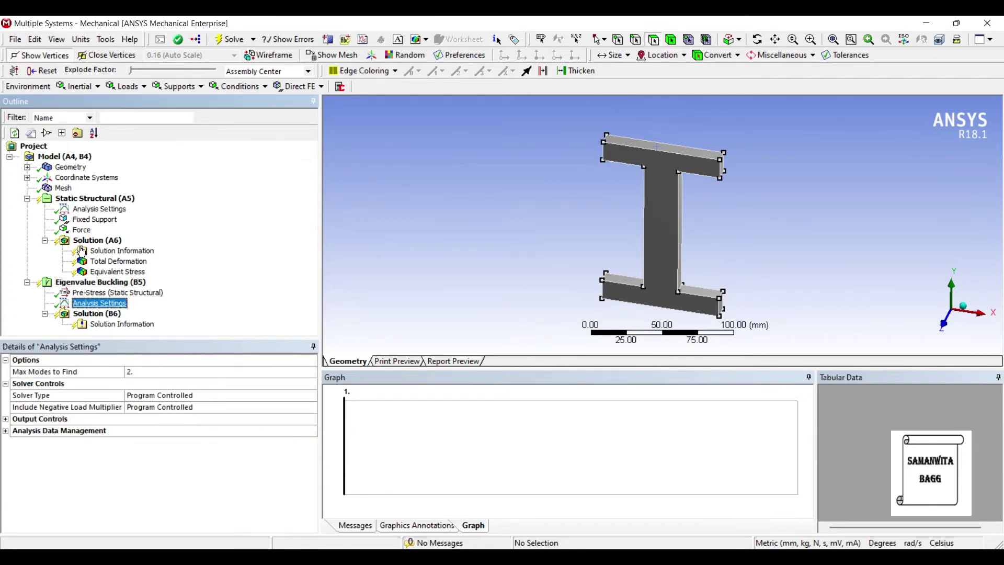
{"action": "left_click", "coordinate": [173, 371]}
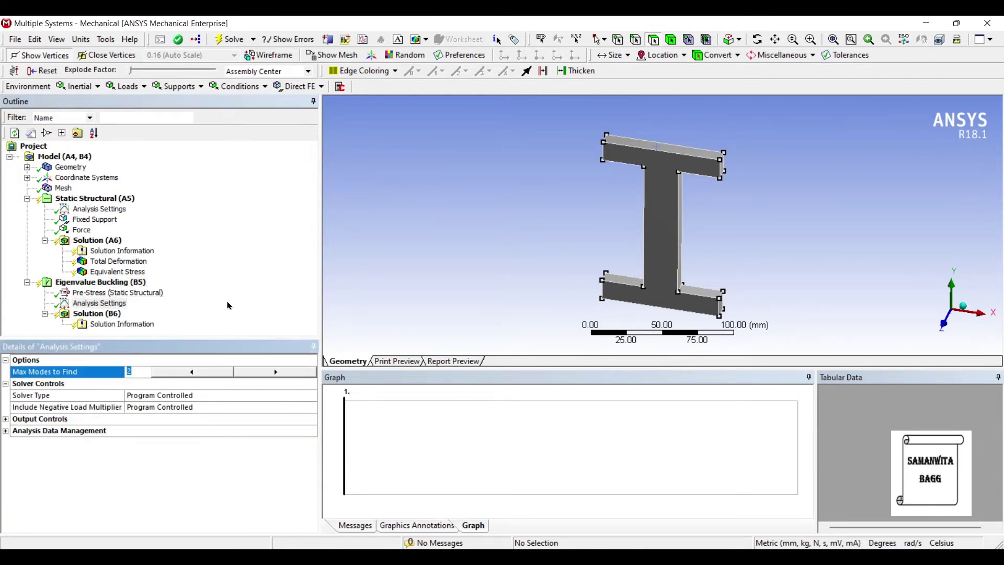
{"action": "left_click", "coordinate": [192, 245]}
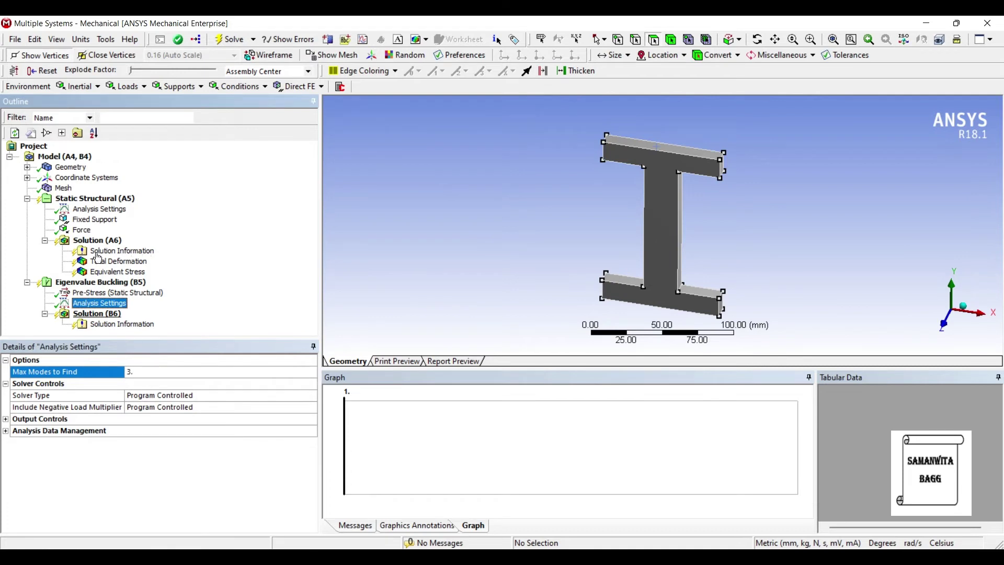
Insert a Total Deformation result for mode 1 in the Eigenvalue Buckling solution.
{"action": "key", "text": "Down"}
{"action": "right_click", "coordinate": [114, 316]}
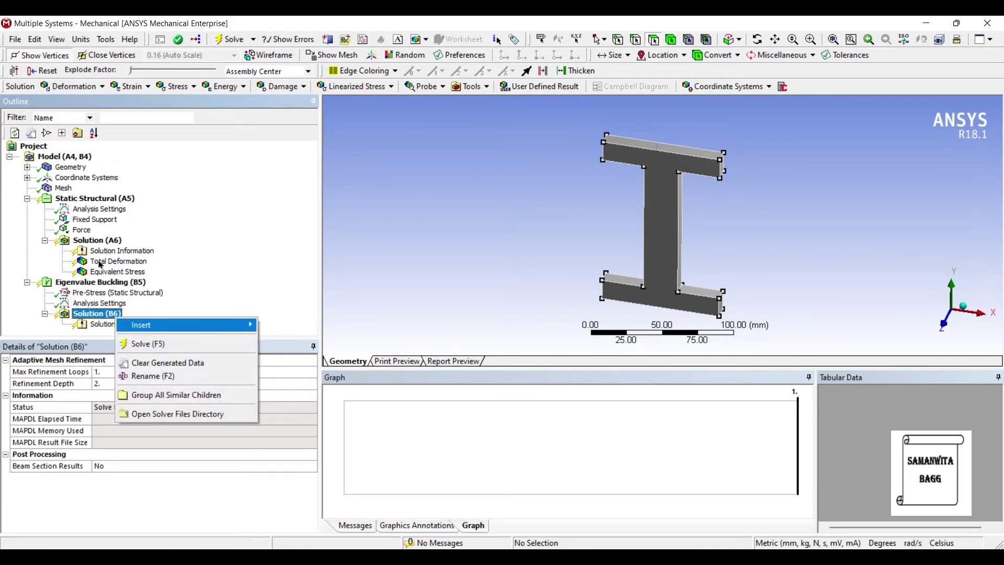
{"action": "mouse_move", "coordinate": [120, 322]}
{"action": "mouse_move", "coordinate": [293, 325]}
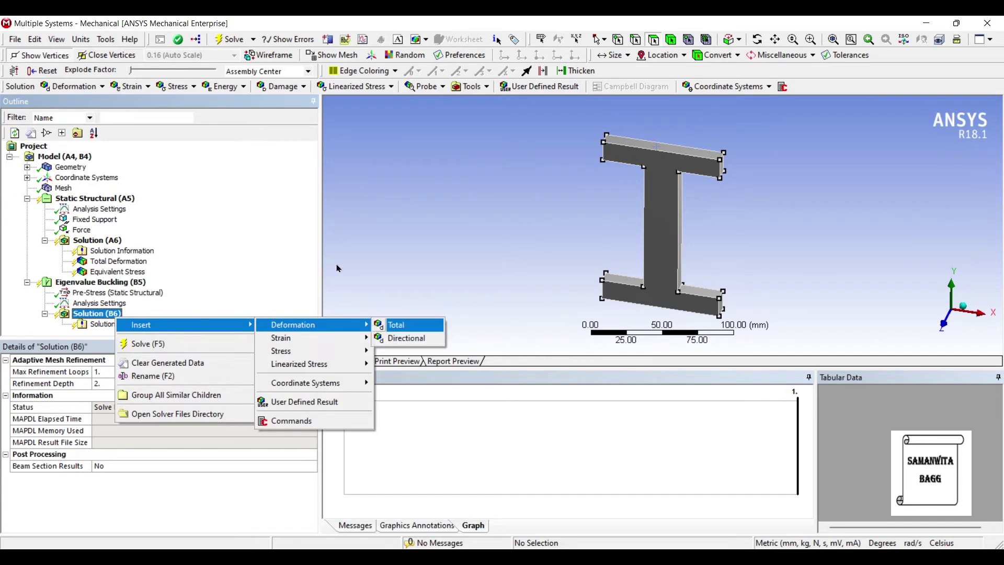
{"action": "key", "text": "Return"}
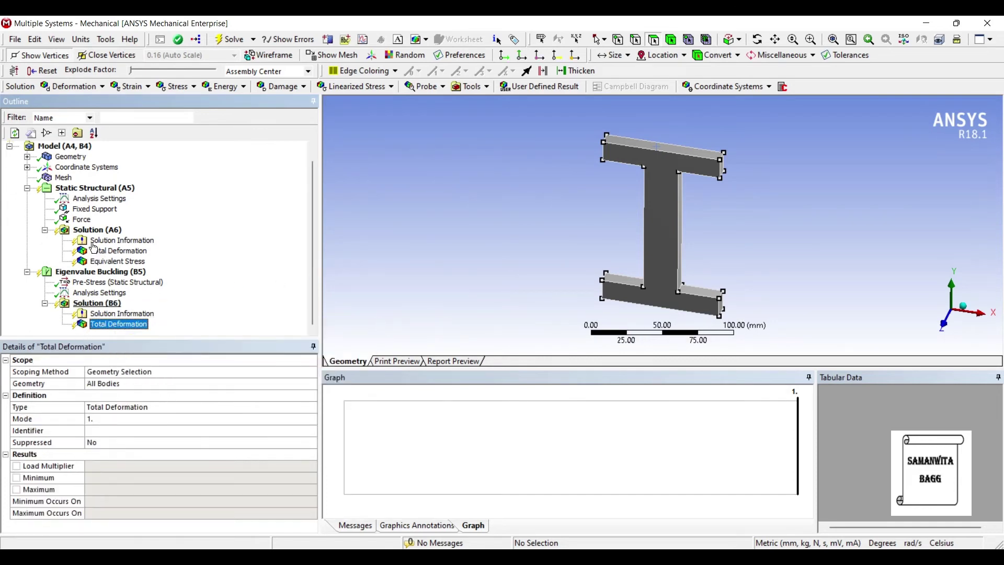
Insert a second Total Deformation result in the buckling solution and set its Mode to 2.
{"action": "right_click", "coordinate": [113, 302]}
{"action": "mouse_move", "coordinate": [164, 309]}
{"action": "mouse_move", "coordinate": [280, 310]}
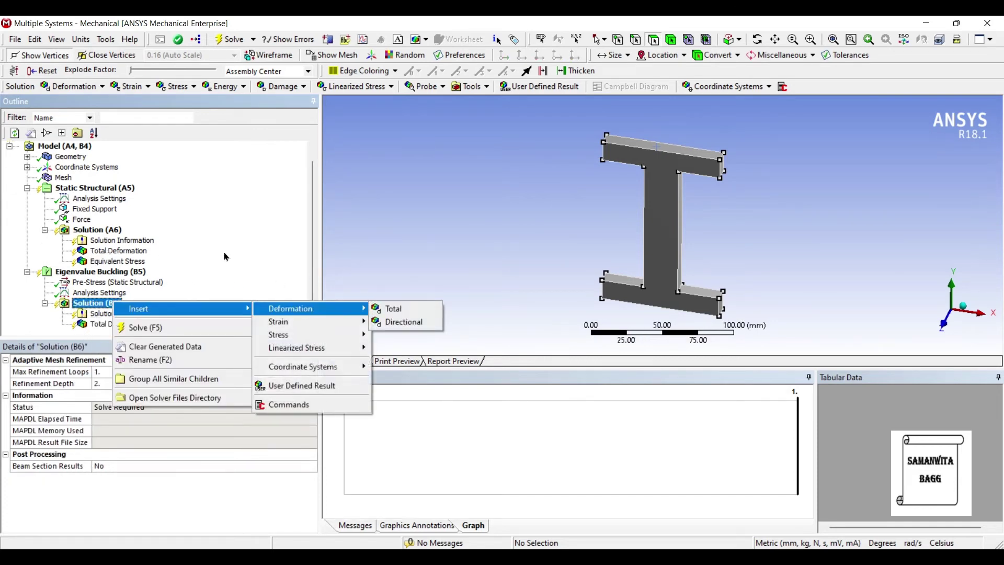
{"action": "left_click", "coordinate": [393, 308]}
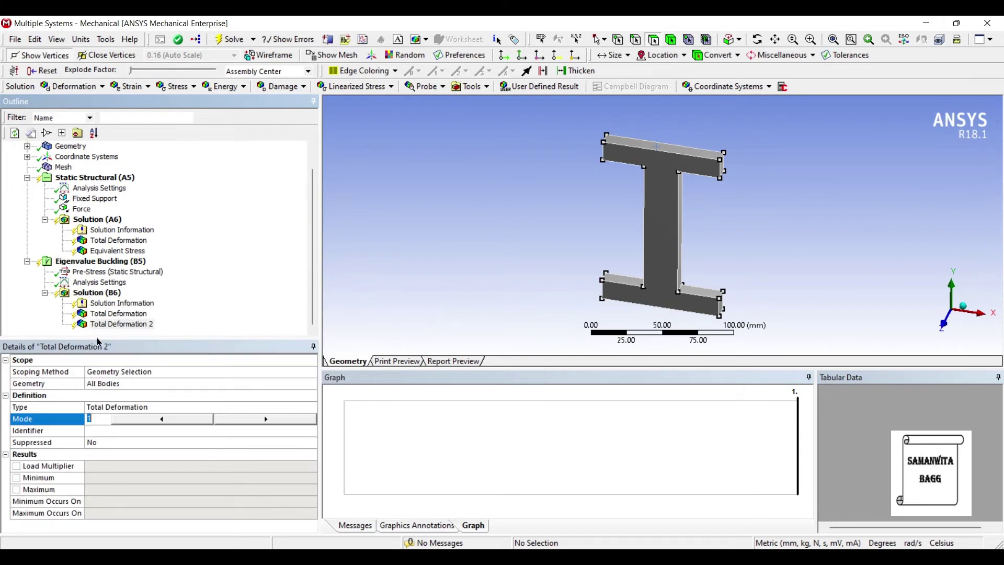
{"action": "left_click", "coordinate": [225, 317]}
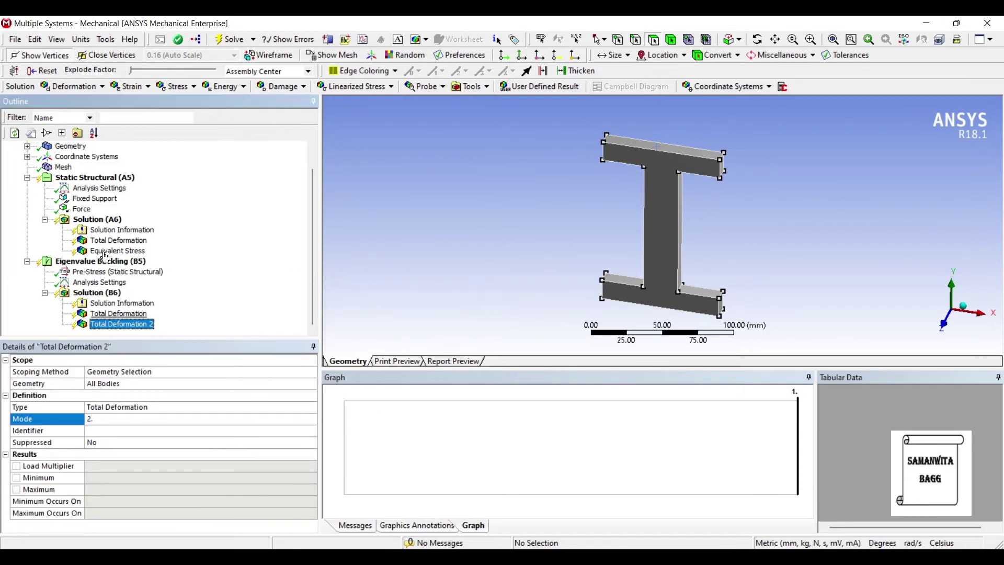
Insert a third Total Deformation result in the buckling solution and set its Mode to 3.
{"action": "right_click", "coordinate": [108, 293]}
{"action": "key", "text": "Right"}
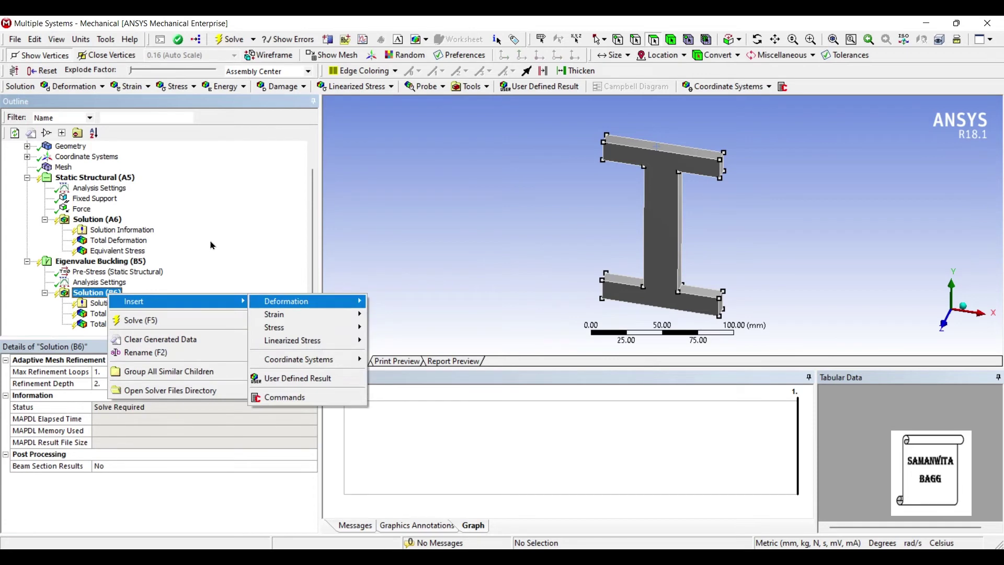
{"action": "key", "text": "Right"}
{"action": "key", "text": "Return"}
{"action": "left_click", "coordinate": [104, 342]}
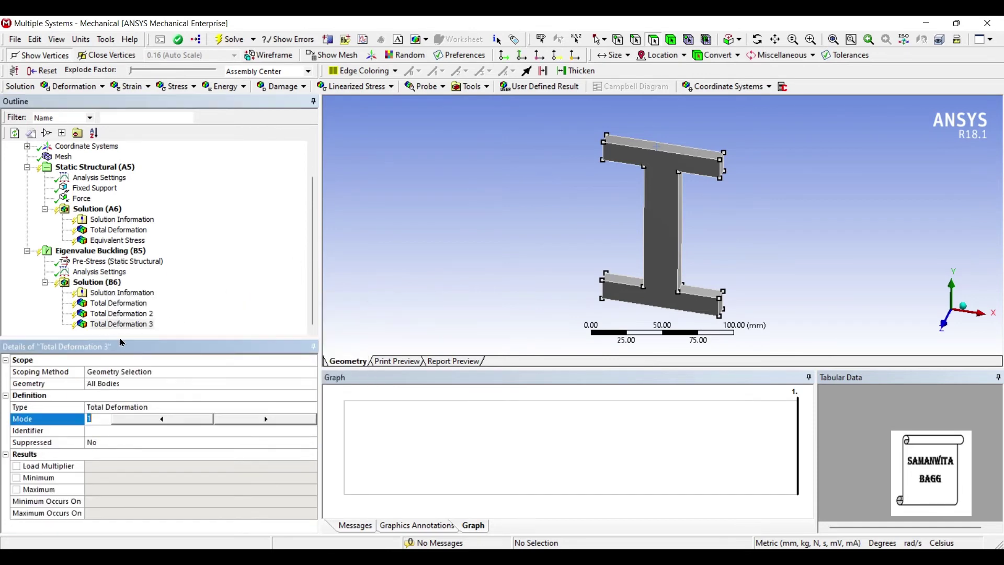
{"action": "type", "text": "3"}
{"action": "key", "text": "Return"}
{"action": "left_click", "coordinate": [179, 254]}
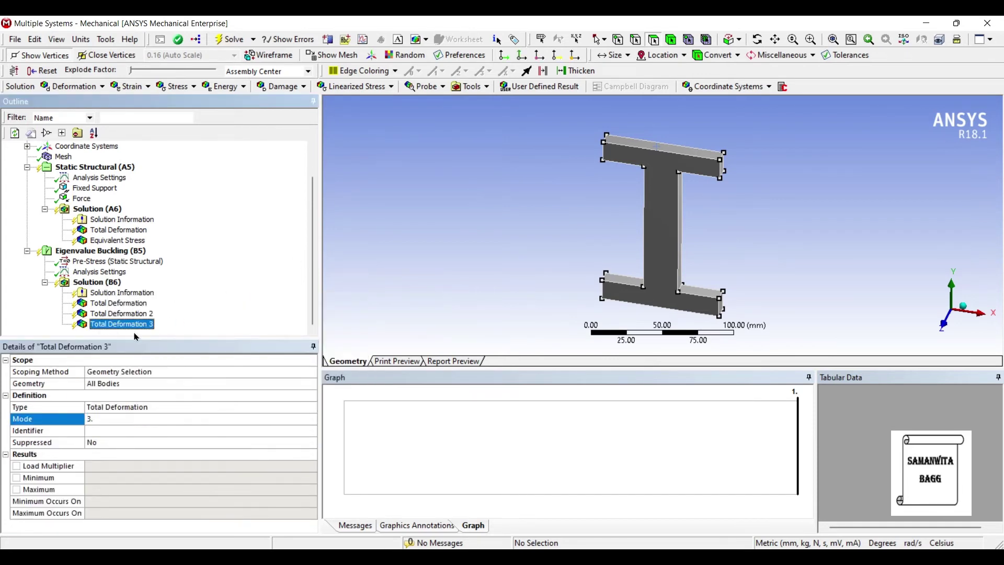
Set Include Negative Load Multiplier to No in the Eigenvalue Buckling analysis settings.
{"action": "left_click", "coordinate": [91, 272]}
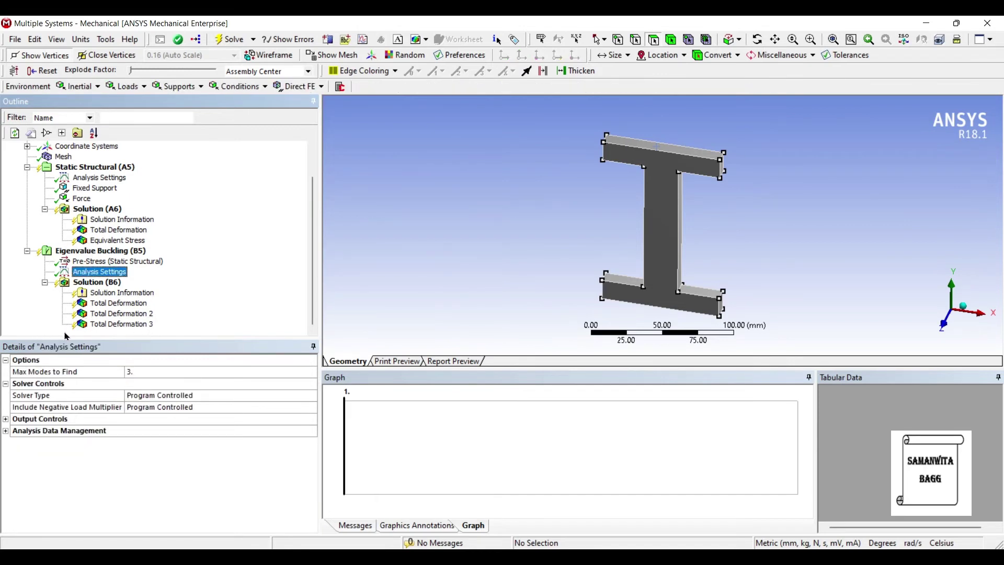
{"action": "left_click", "coordinate": [160, 407]}
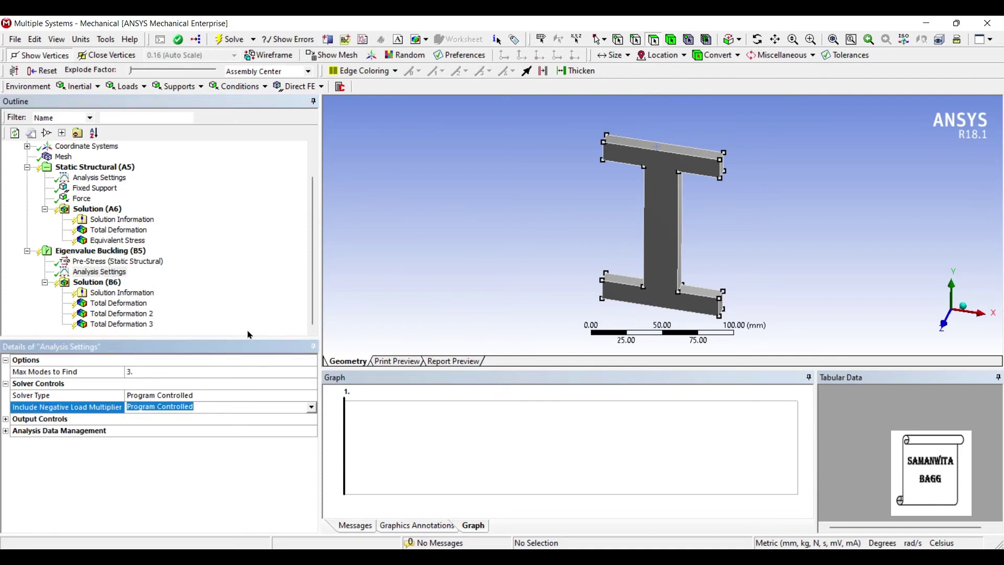
{"action": "left_click", "coordinate": [311, 407]}
{"action": "left_click", "coordinate": [229, 434]}
{"action": "left_click", "coordinate": [179, 219]}
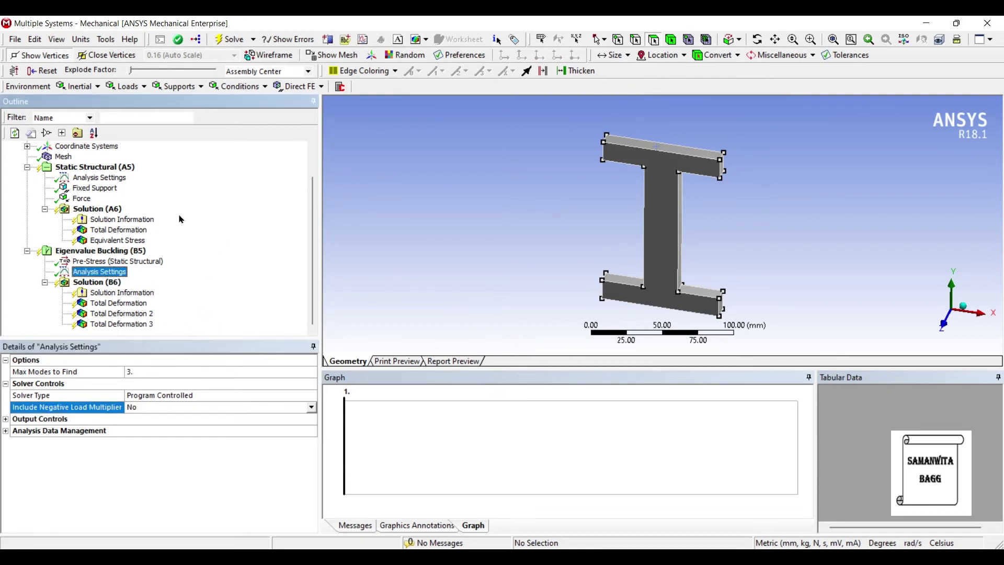
Solve the Eigenvalue Buckling analysis and animate the first mode's Total Deformation result.
{"action": "right_click", "coordinate": [115, 281]}
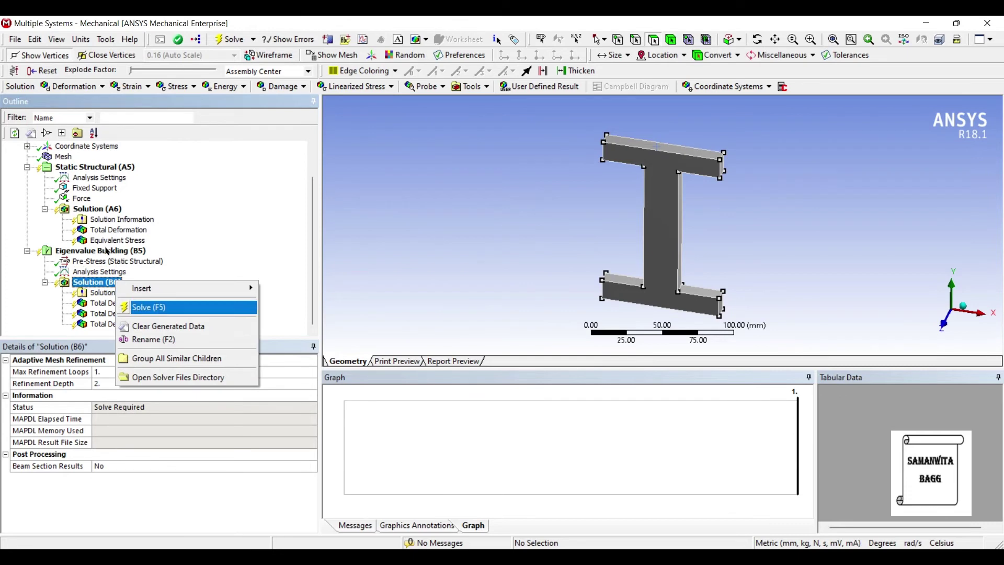
{"action": "key", "text": "Return"}
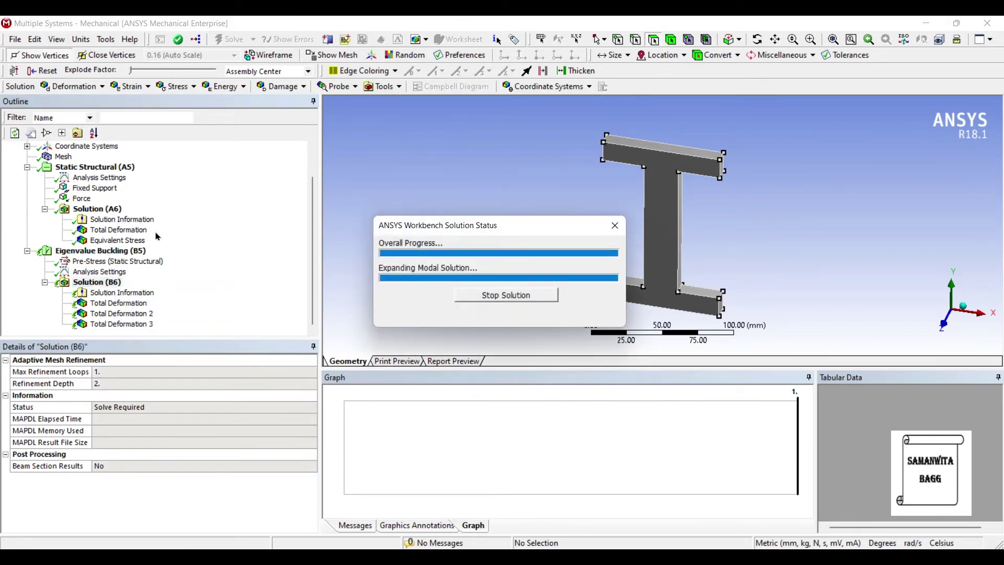
{"action": "key", "text": "Down"}
{"action": "key", "text": "Down"}
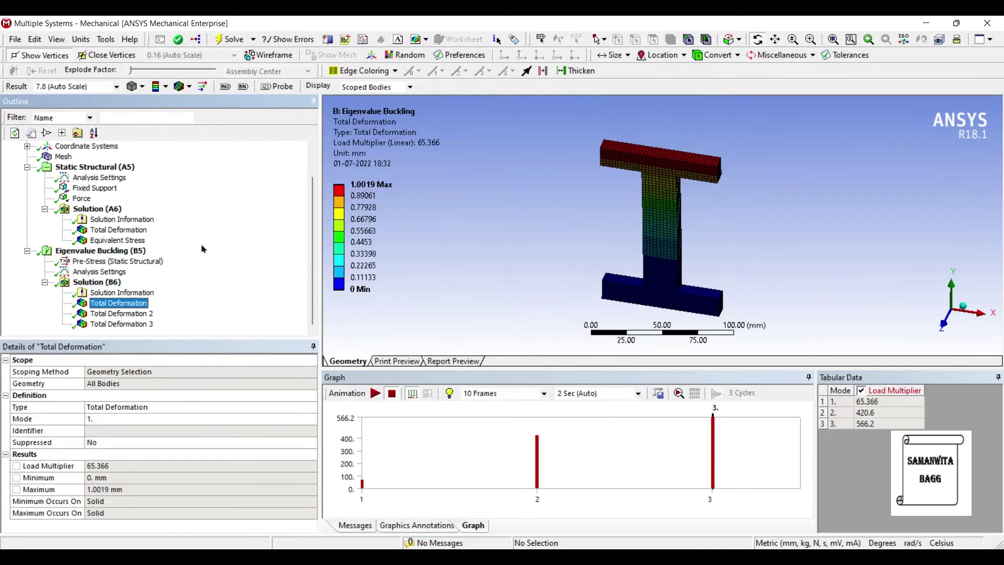
{"action": "key", "text": "space"}
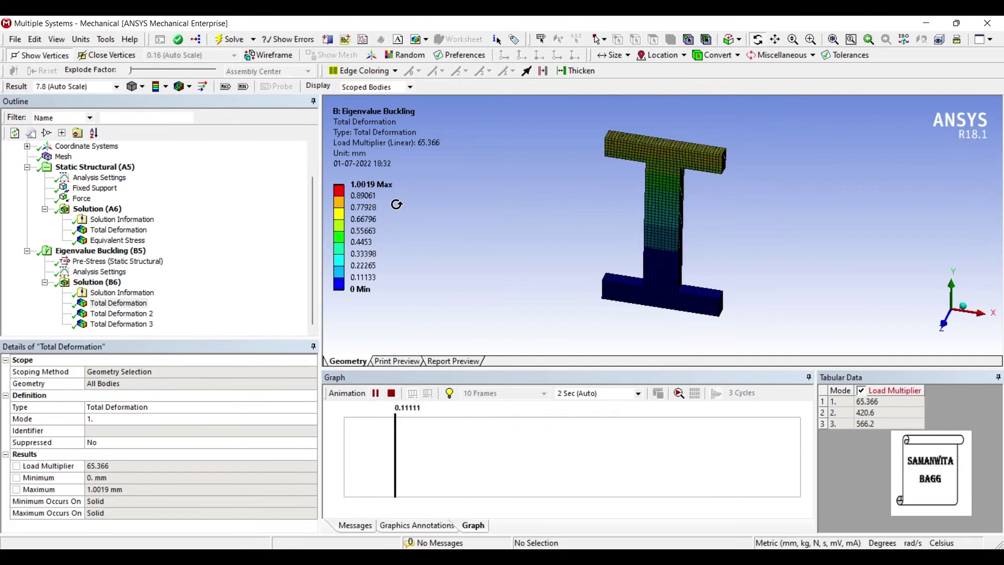
{"action": "middle_click_drag", "start_coordinate": [397, 204], "coordinate": [595, 238]}
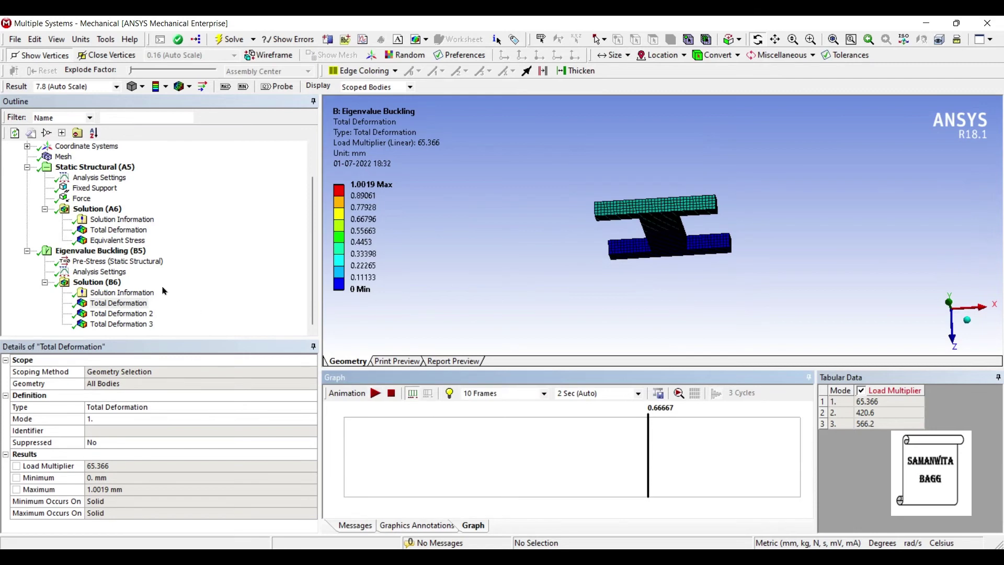
Examine the buckling shapes of modes 2 and 3 by viewing their Total Deformation results from different angles and animating them.
{"action": "left_click", "coordinate": [120, 313]}
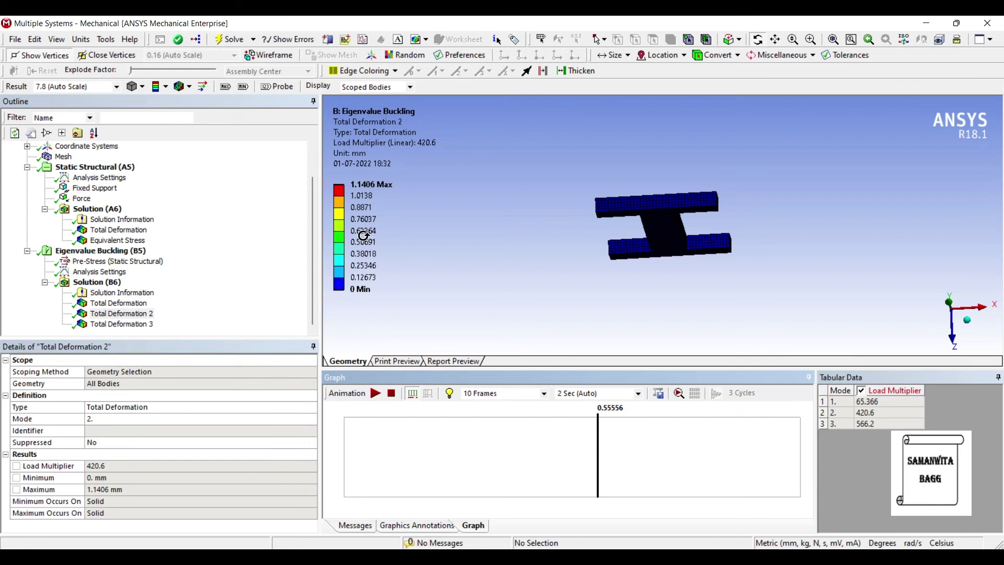
{"action": "left_click_drag", "start_coordinate": [458, 202], "coordinate": [518, 172]}
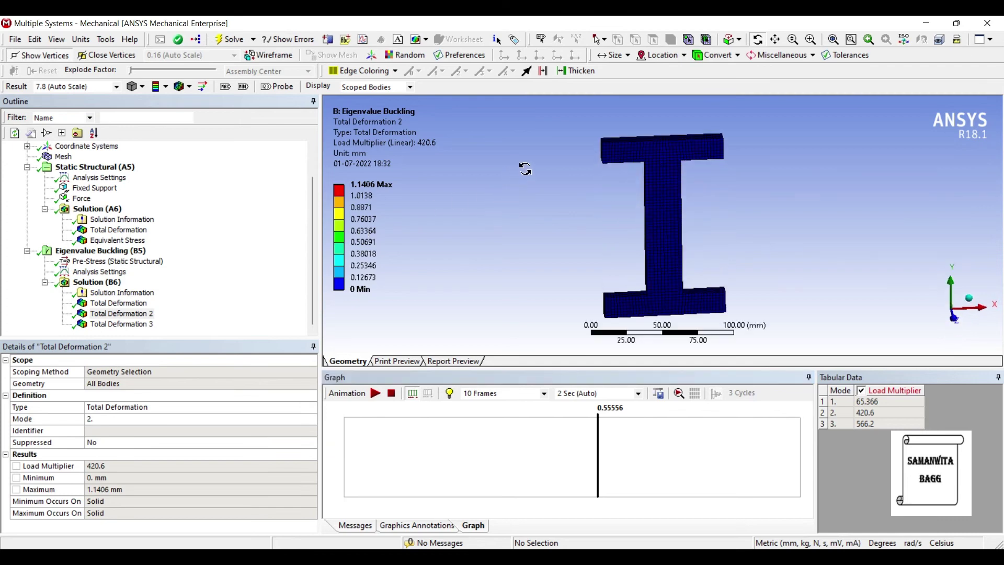
{"action": "left_click", "coordinate": [121, 324]}
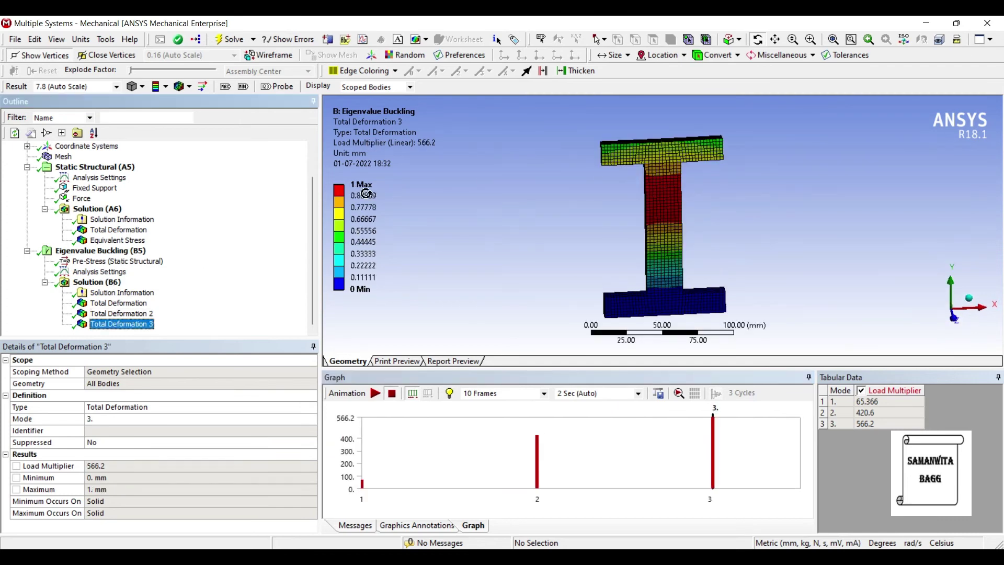
{"action": "left_click", "coordinate": [375, 393]}
{"action": "left_click_drag", "start_coordinate": [439, 184], "coordinate": [438, 224]}
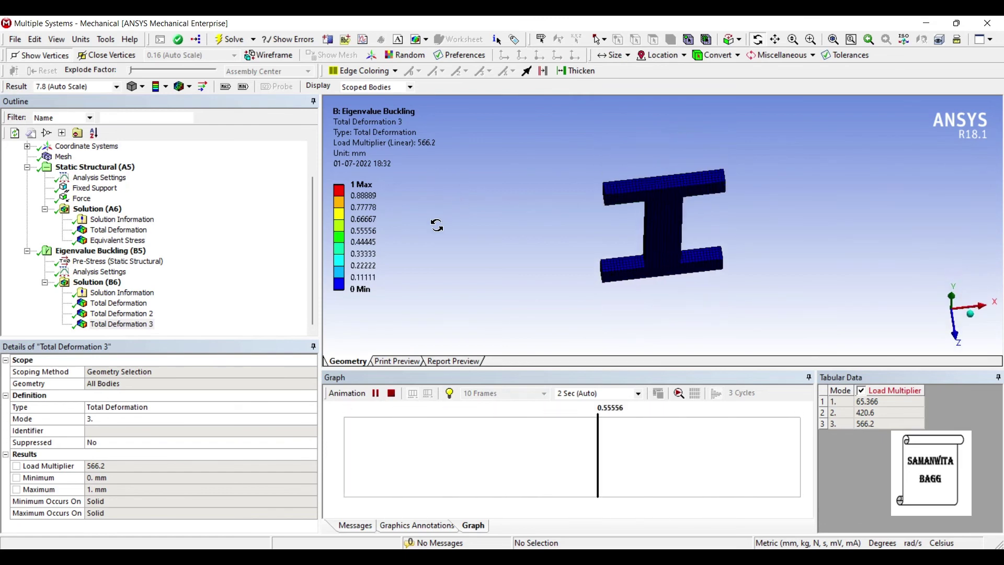
{"action": "left_click_drag", "start_coordinate": [426, 229], "coordinate": [459, 182]}
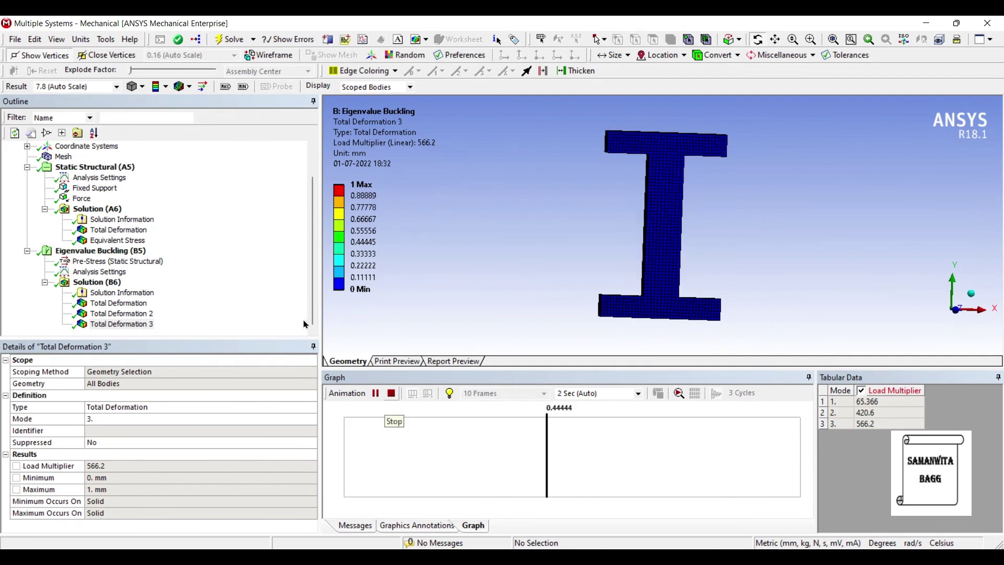
{"action": "left_click", "coordinate": [376, 393]}
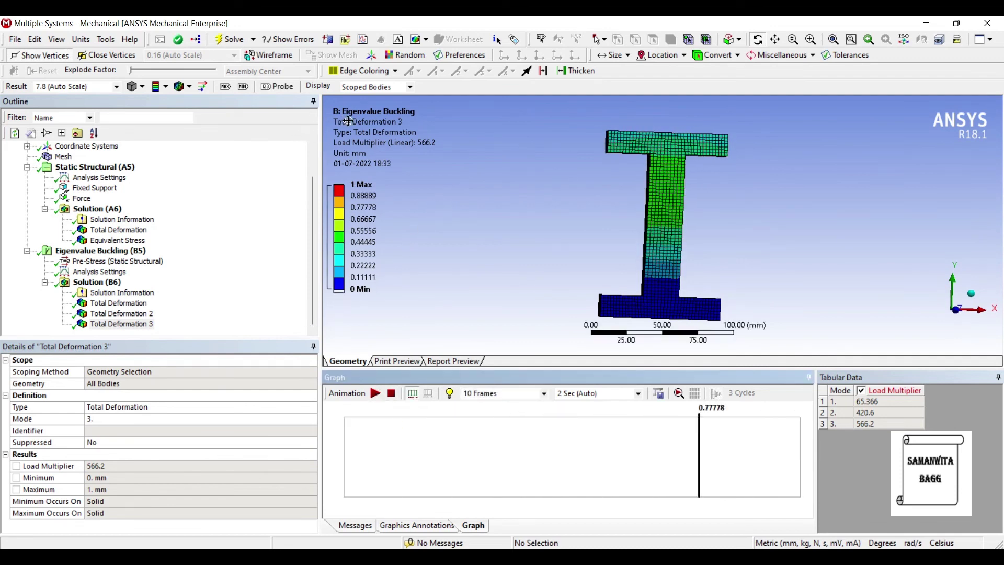